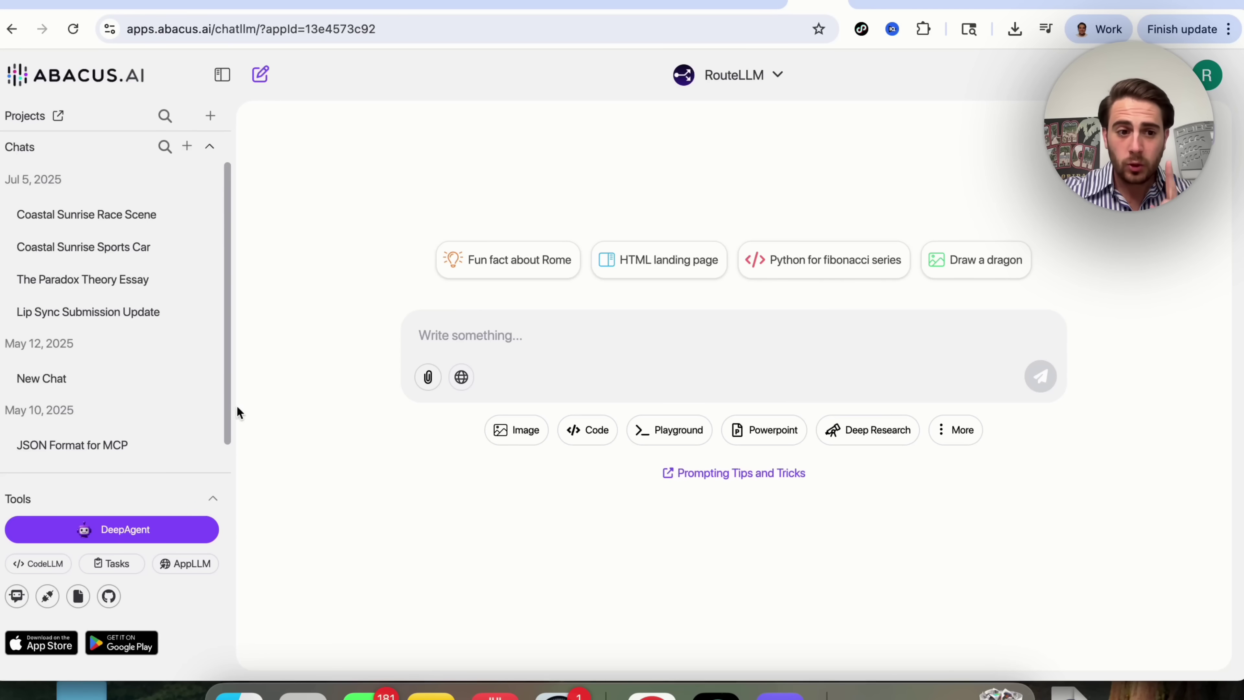
- Open DeepAgent and list its AI Workflows examples, such as AI Influencer on X and Daily jobs scout agent
click(137, 531)
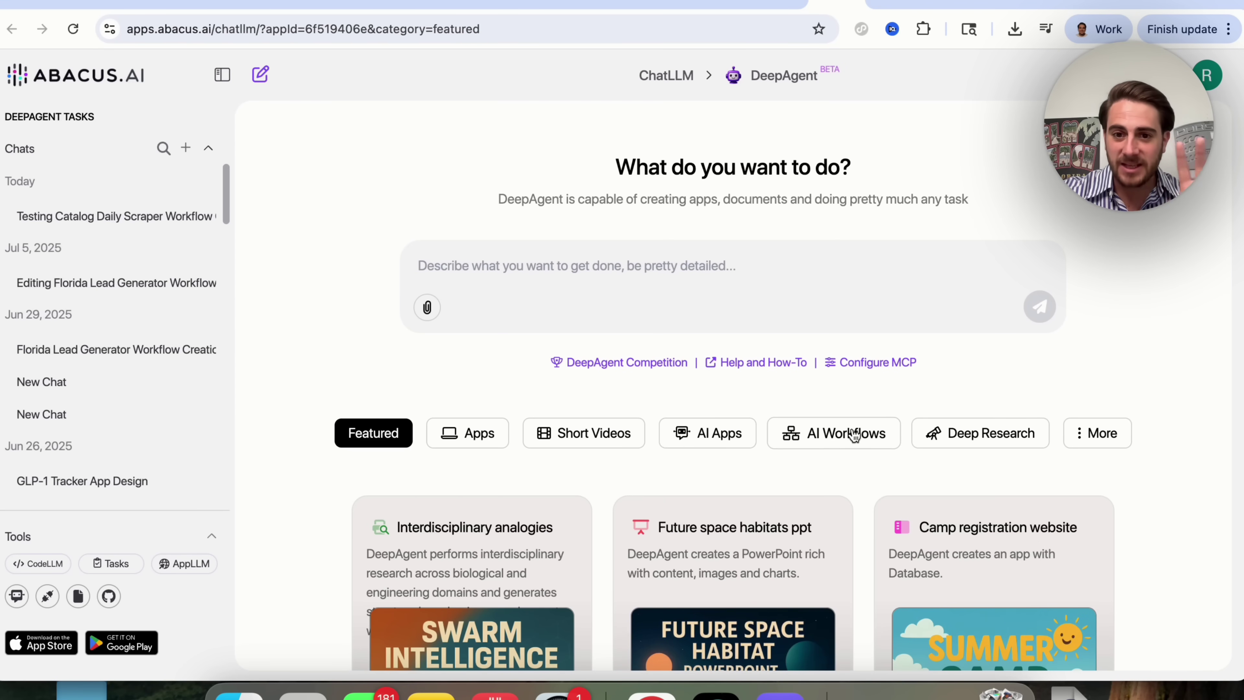
click(854, 434)
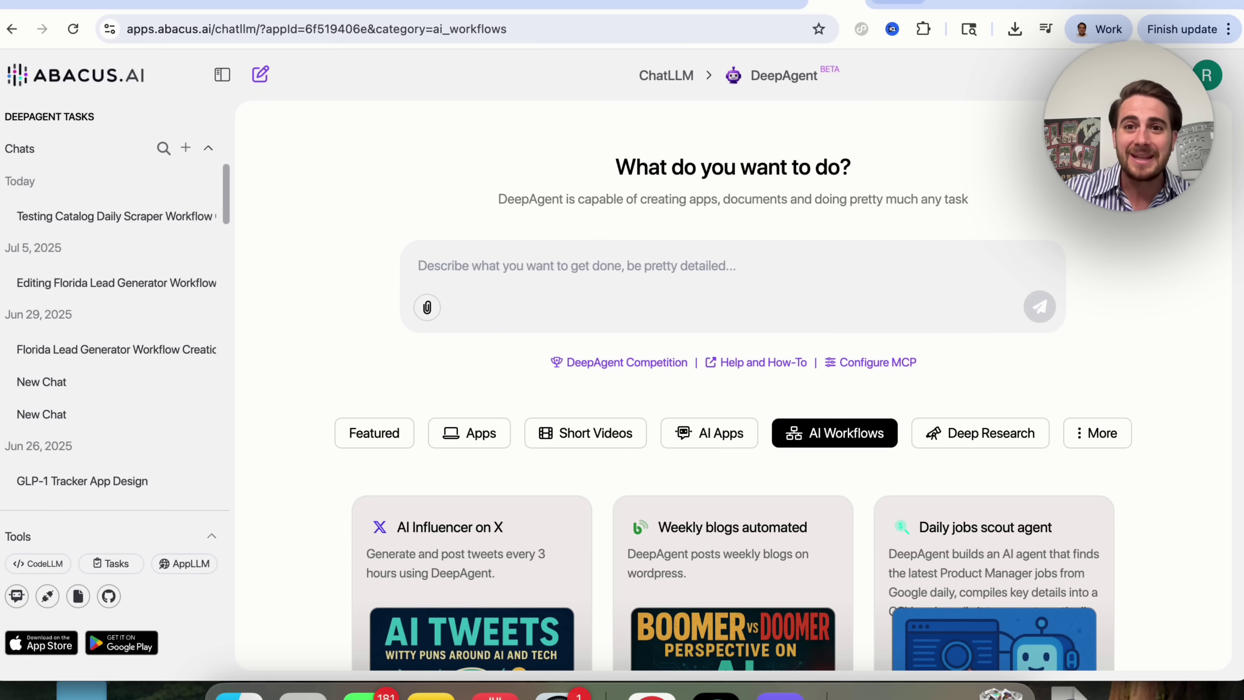
- Open the Testing Catalog Daily Scraper Workflow chat and scroll back to its first request
click(884, 3)
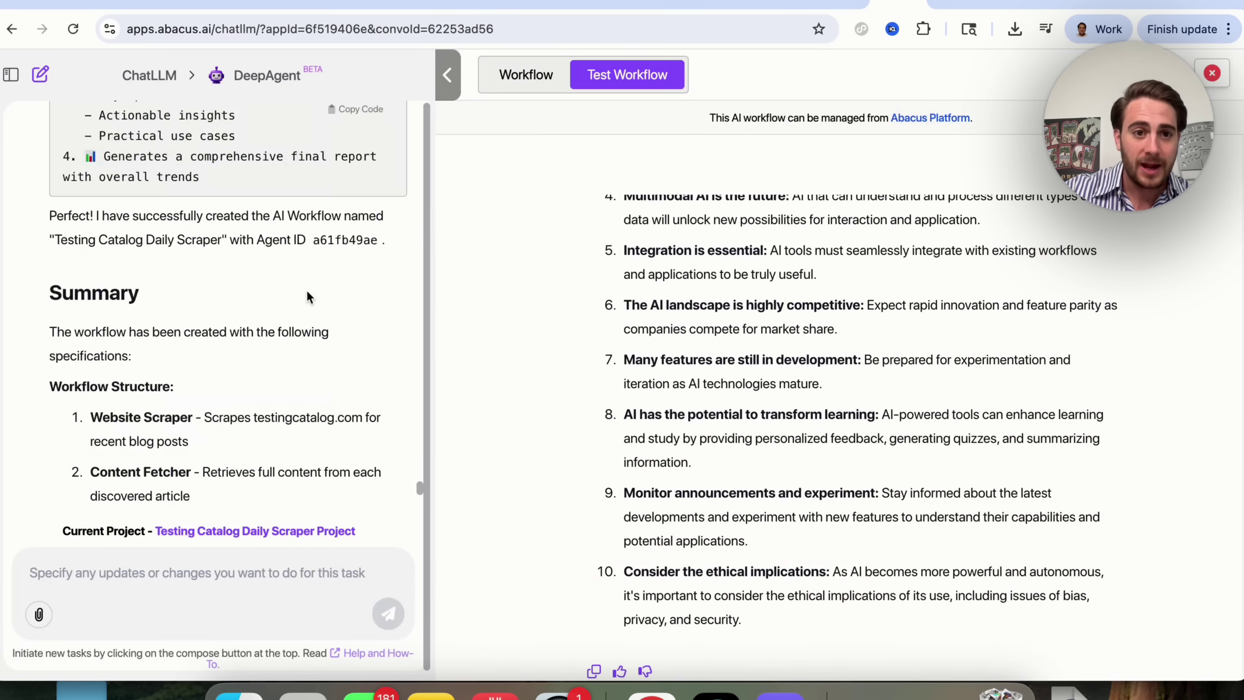
scroll(306, 289, up, 20)
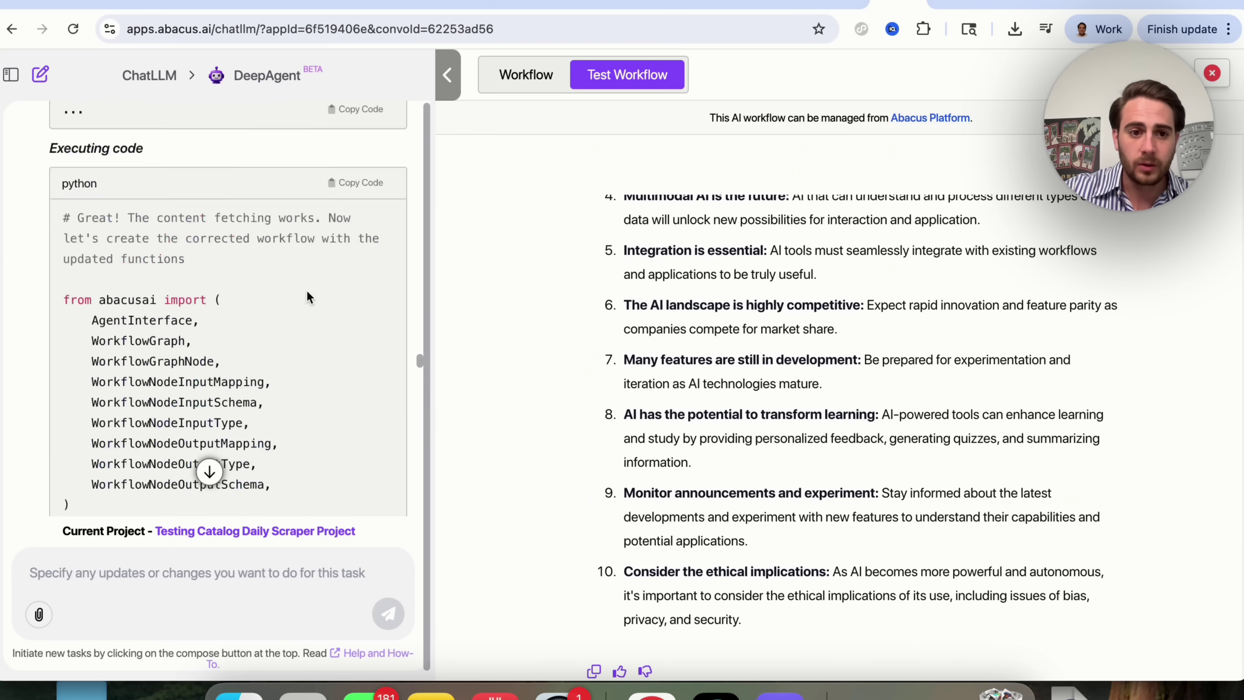
scroll(306, 290, up, 10)
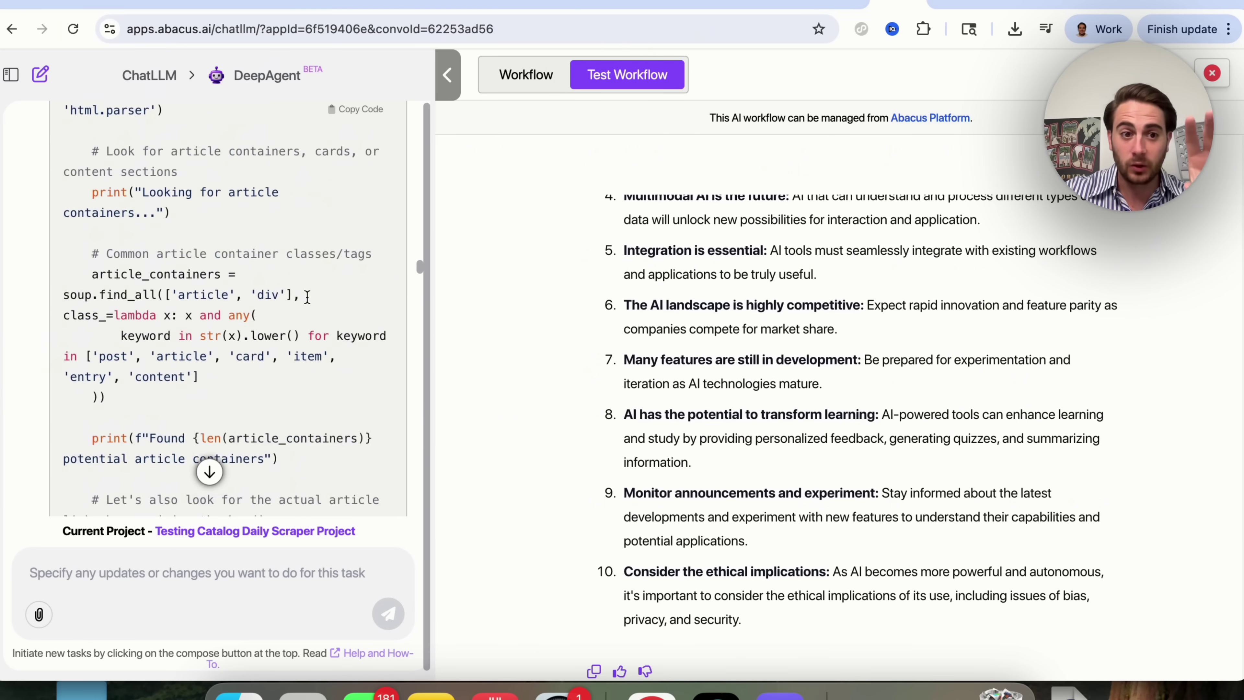
scroll(307, 295, up, 20)
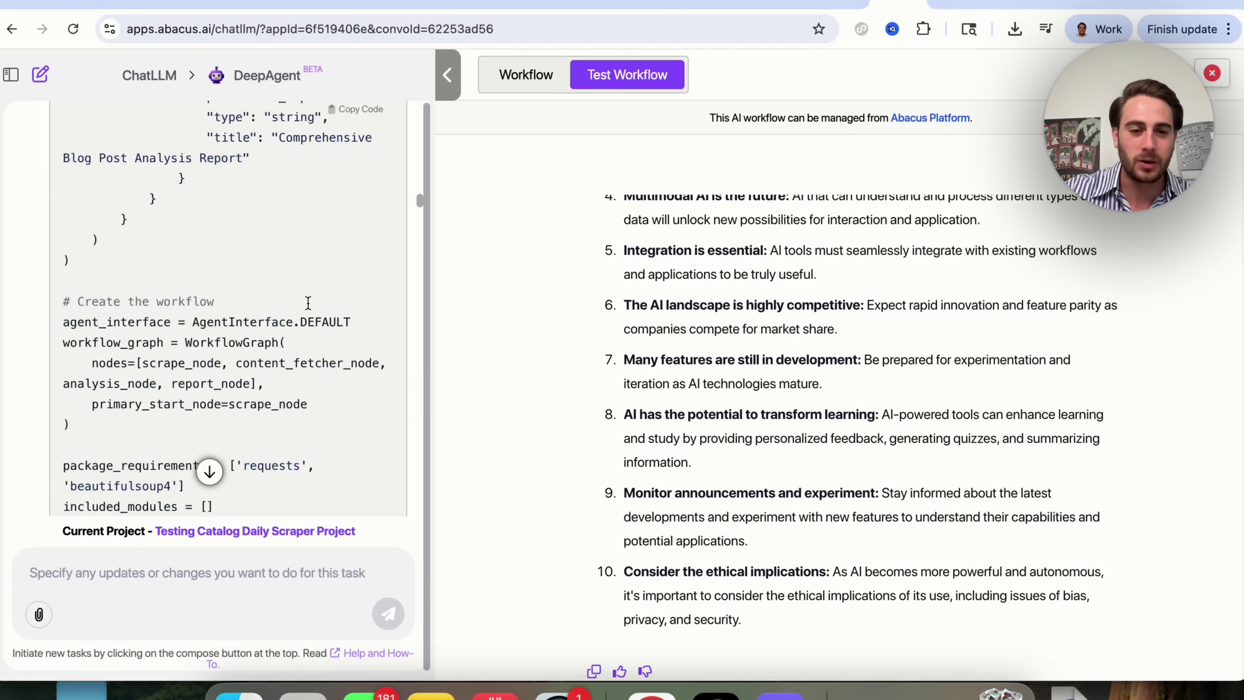
scroll(308, 301, up, 15)
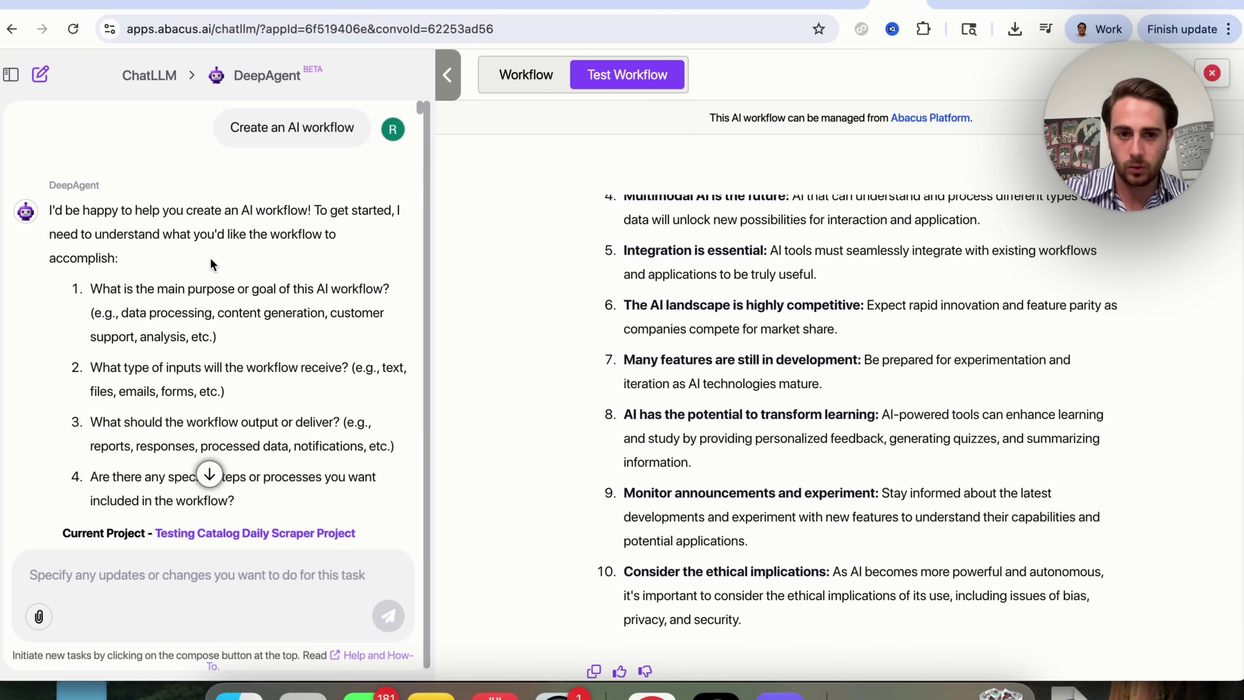
- Scroll through the scraper chat's testingcatalog.com prompt and the test output's ten AI takeaways
scroll(210, 259, down, 2)
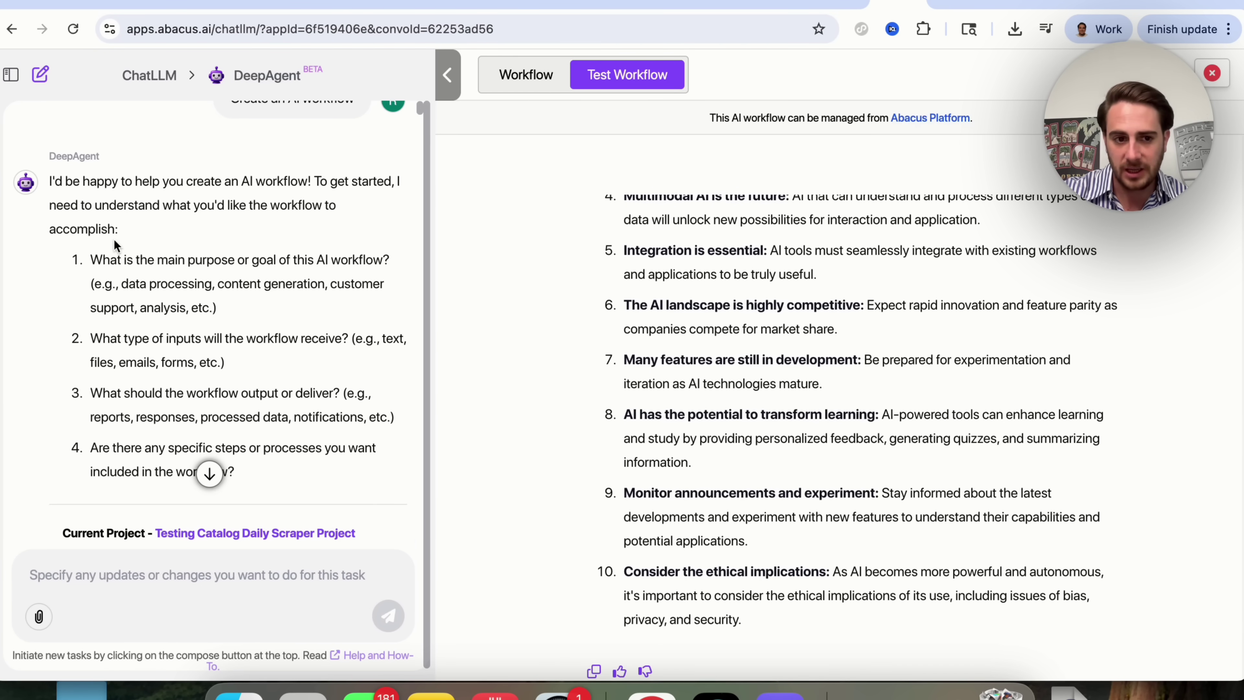
scroll(215, 323, down, 1)
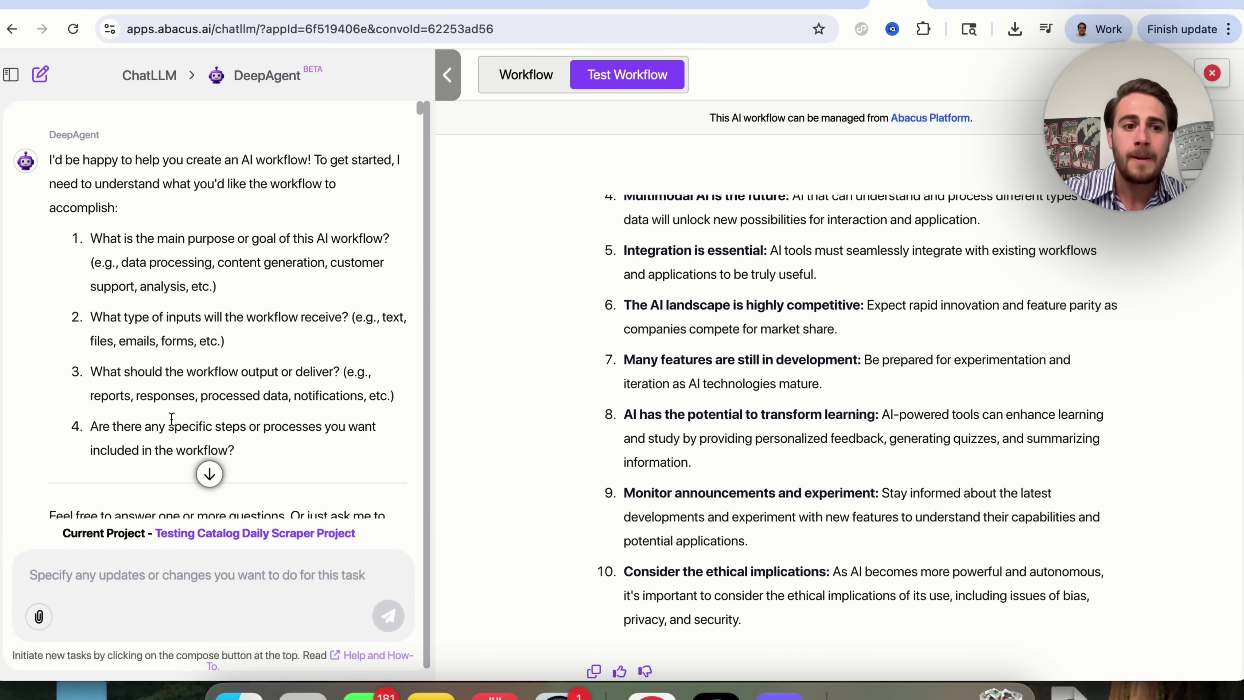
scroll(171, 418, down, 1)
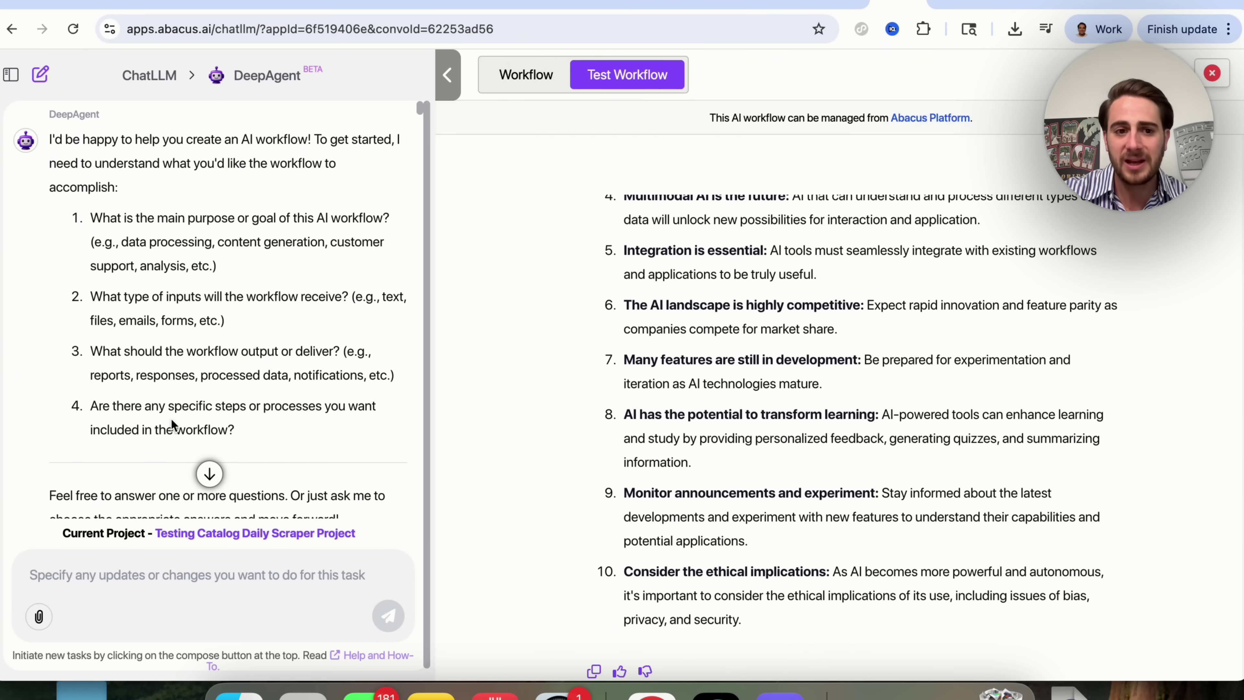
scroll(171, 418, down, 8)
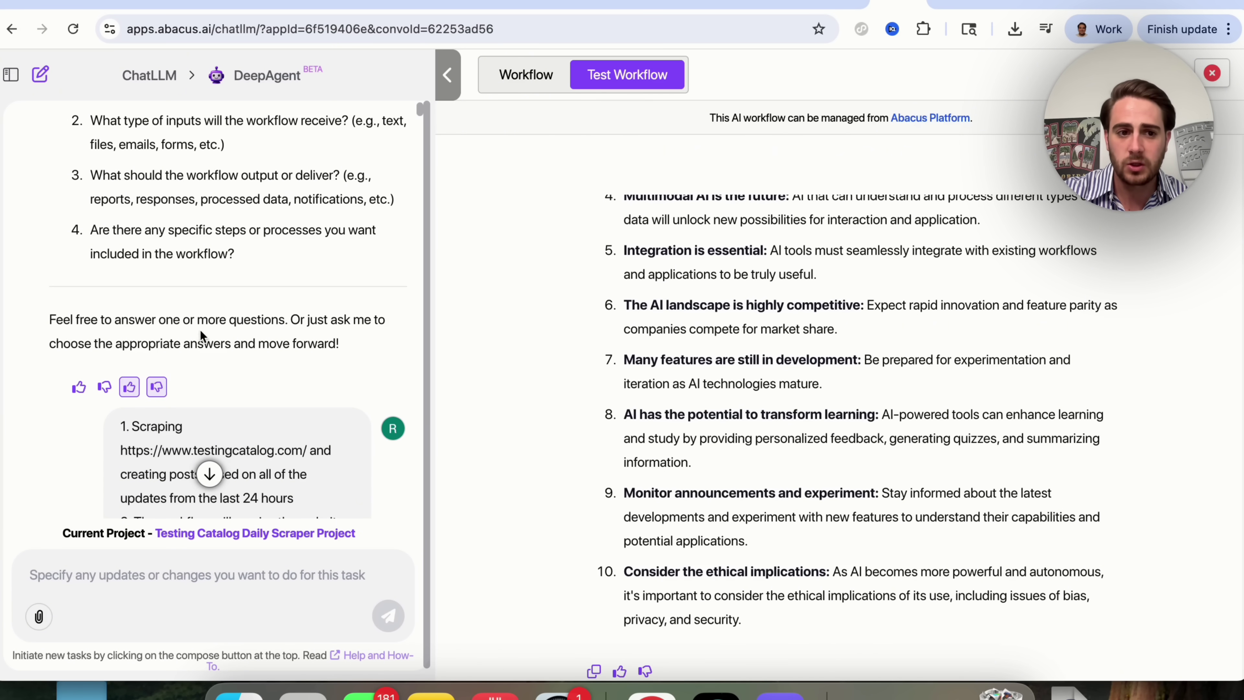
scroll(218, 332, down, 2)
scroll(218, 336, down, 5)
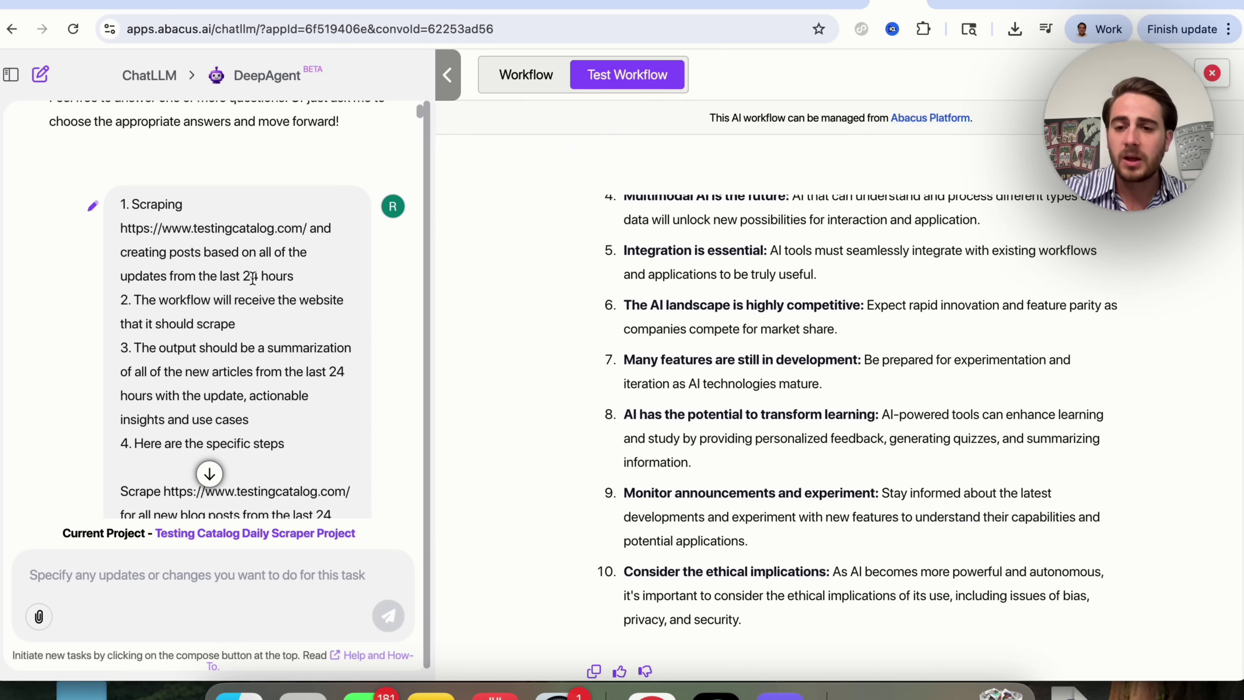
scroll(252, 278, down, 2)
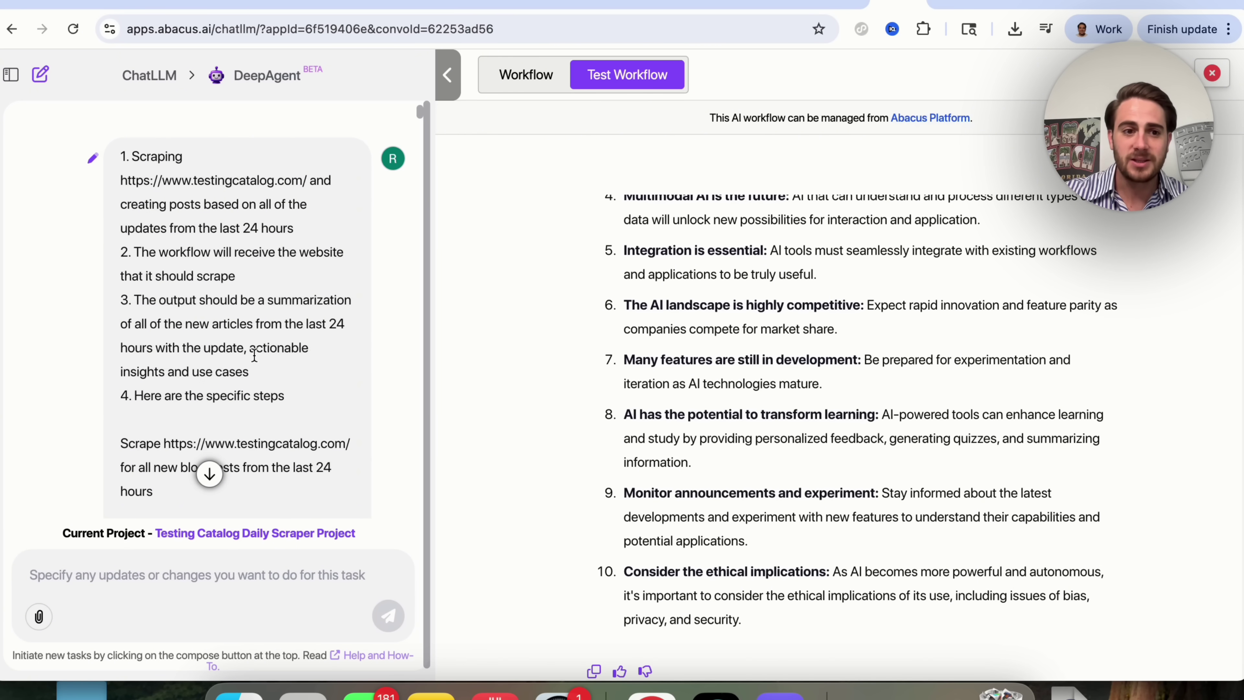
scroll(255, 348, down, 4)
scroll(194, 205, down, 2)
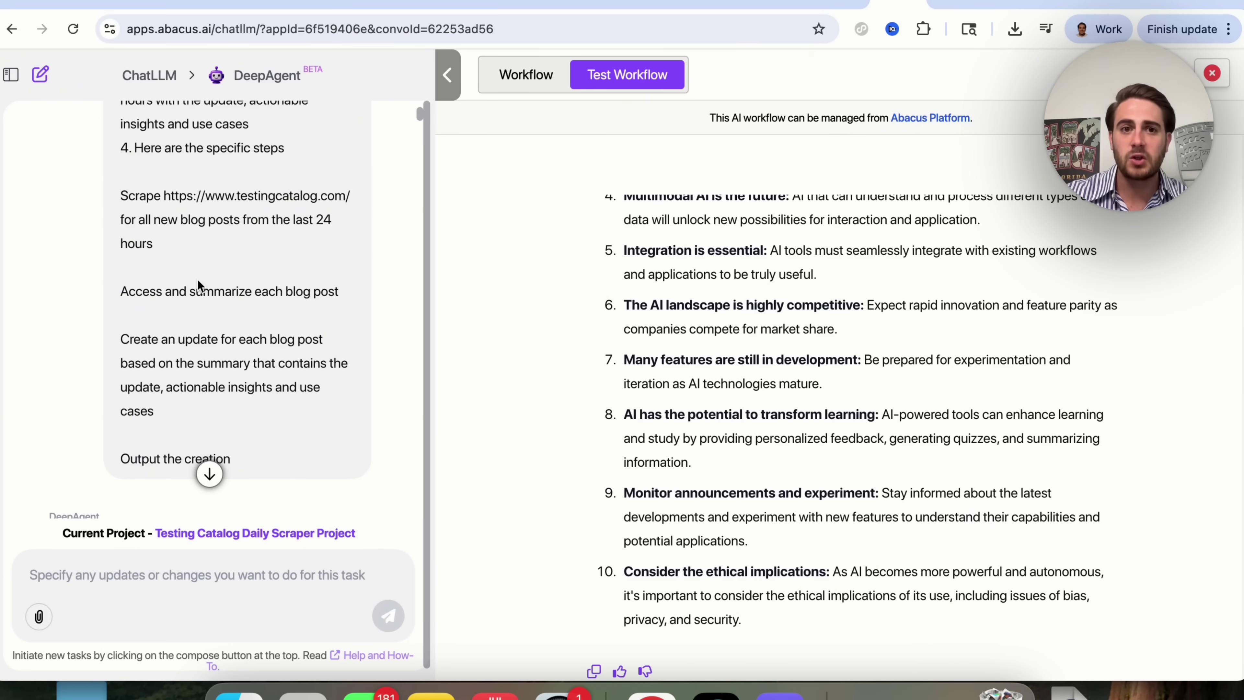
click(536, 76)
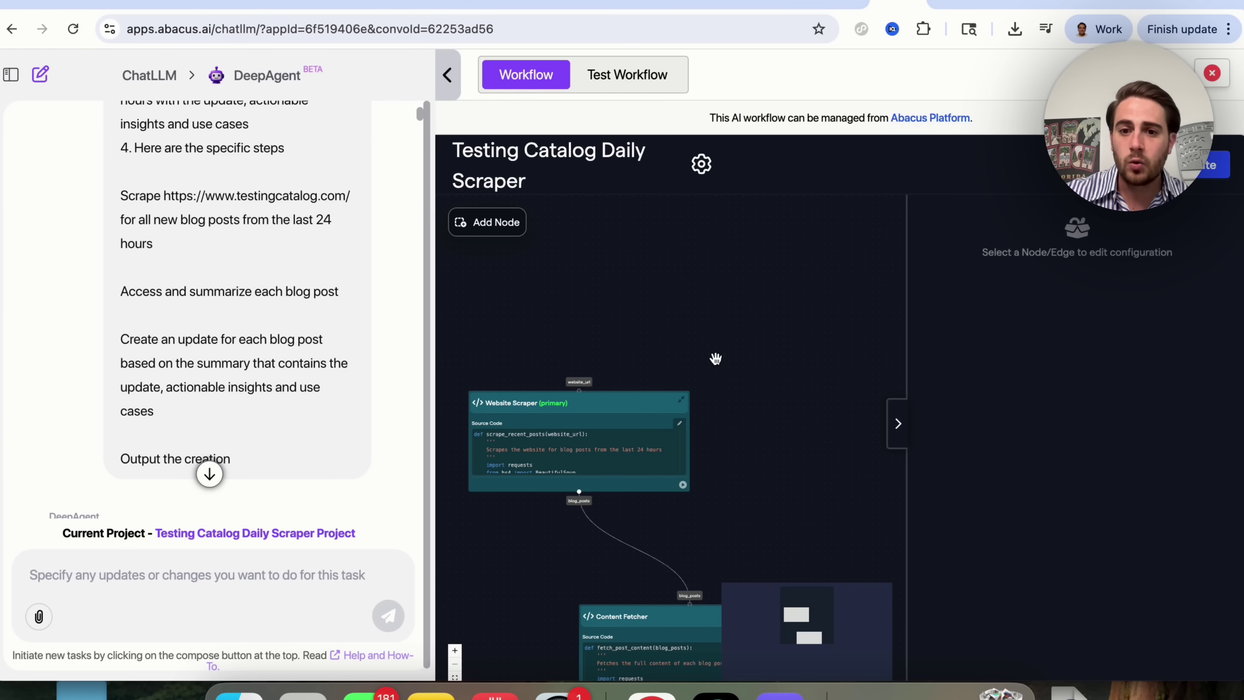
scroll(761, 417, down, 3)
scroll(781, 422, down, 8)
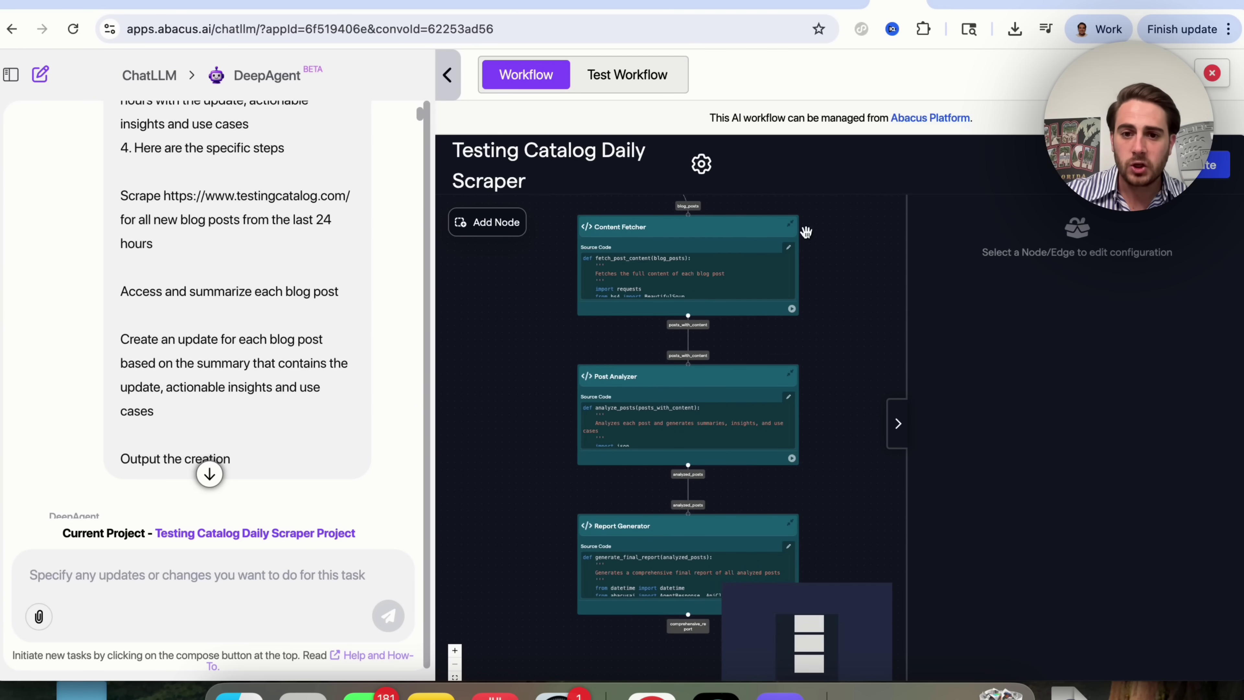
scroll(859, 465, up, 5)
drag(870, 429, 871, 499)
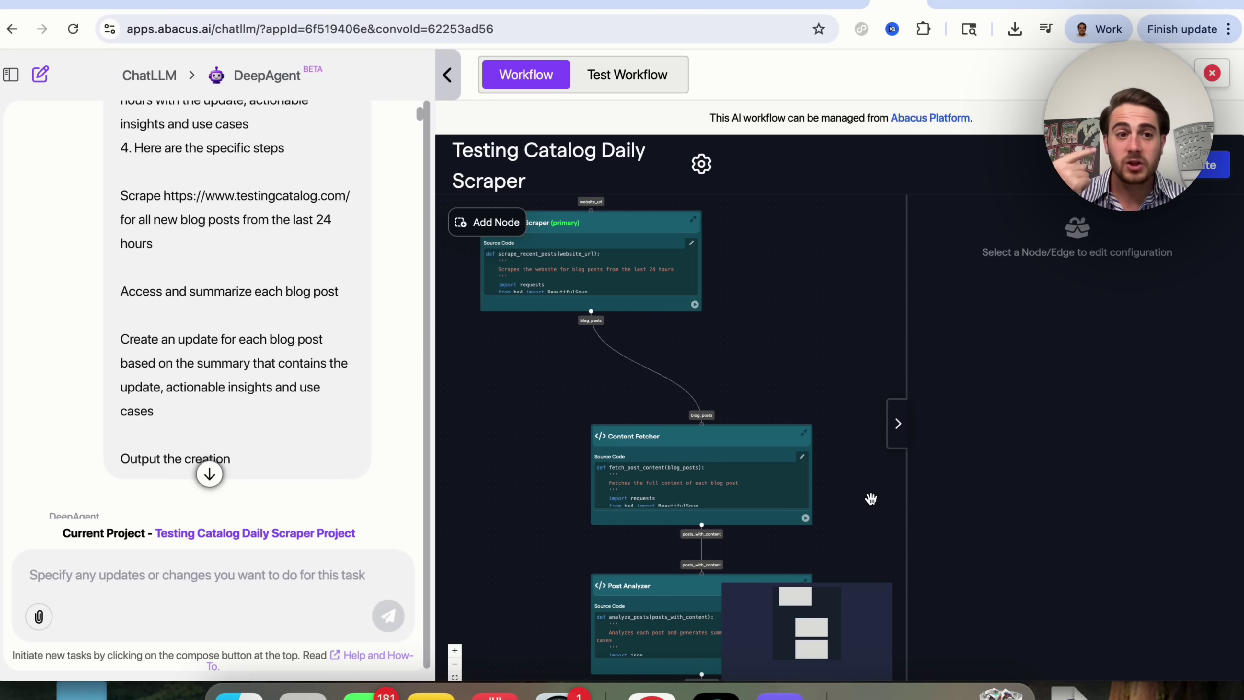
scroll(315, 303, up, 7)
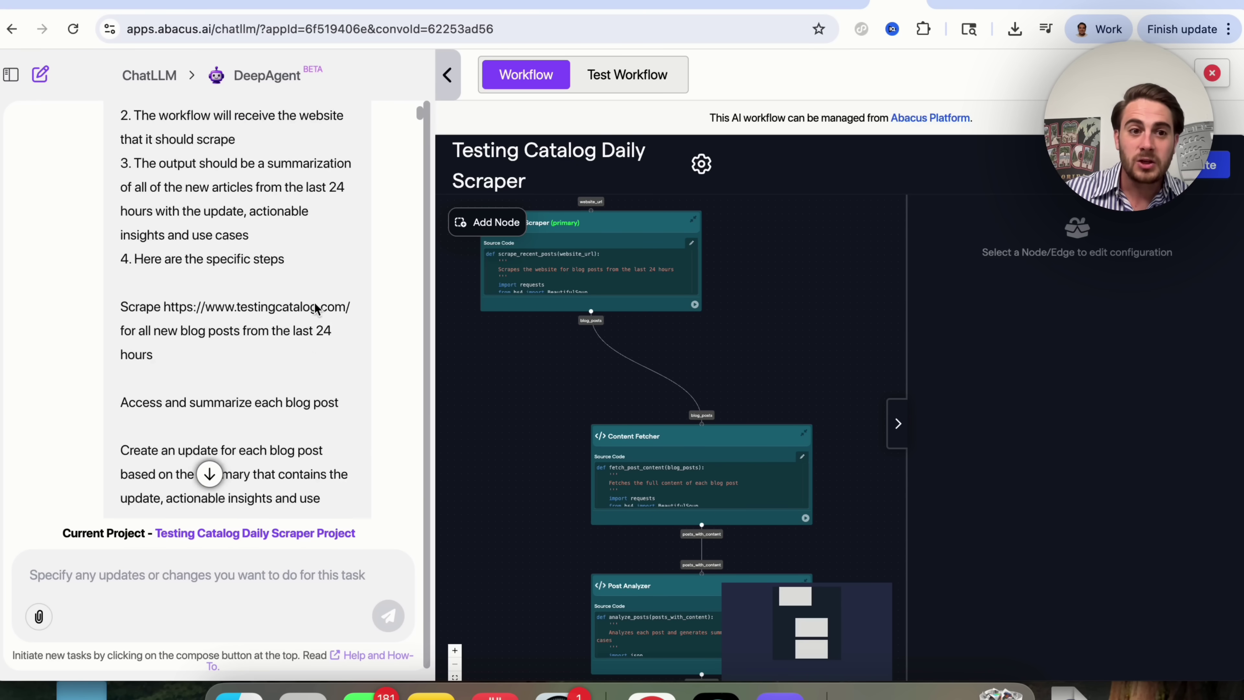
scroll(315, 304, up, 4)
scroll(315, 303, down, 16)
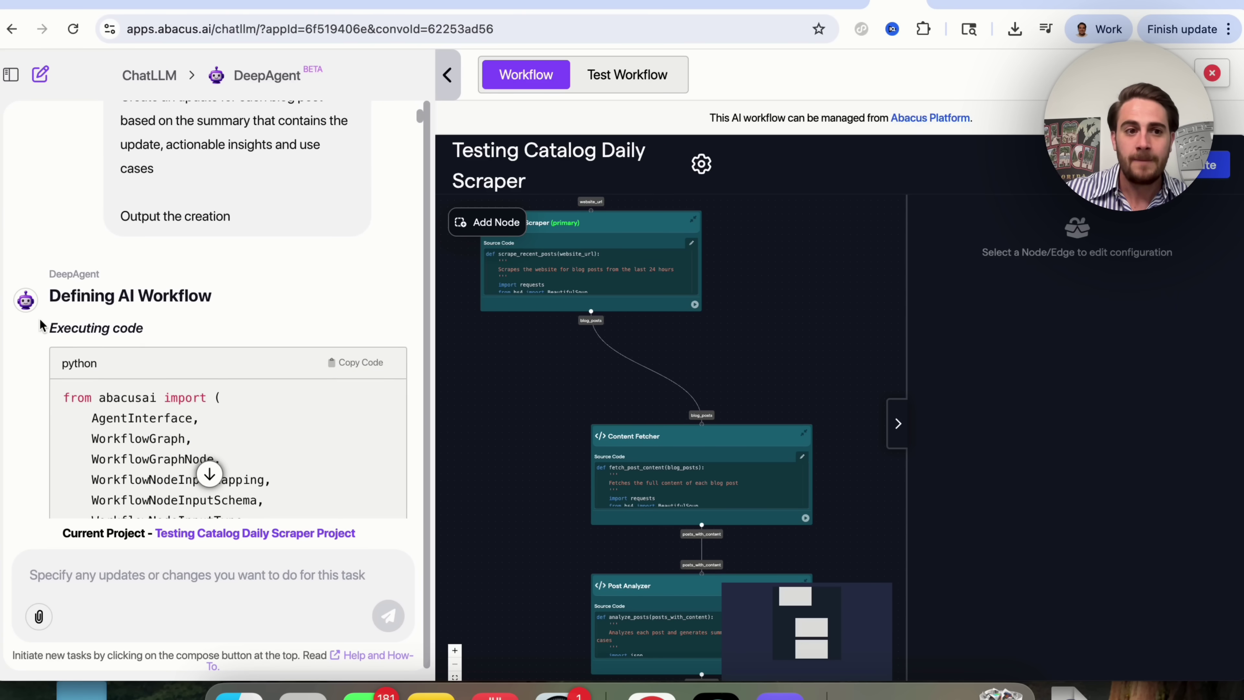
scroll(40, 343, down, 18)
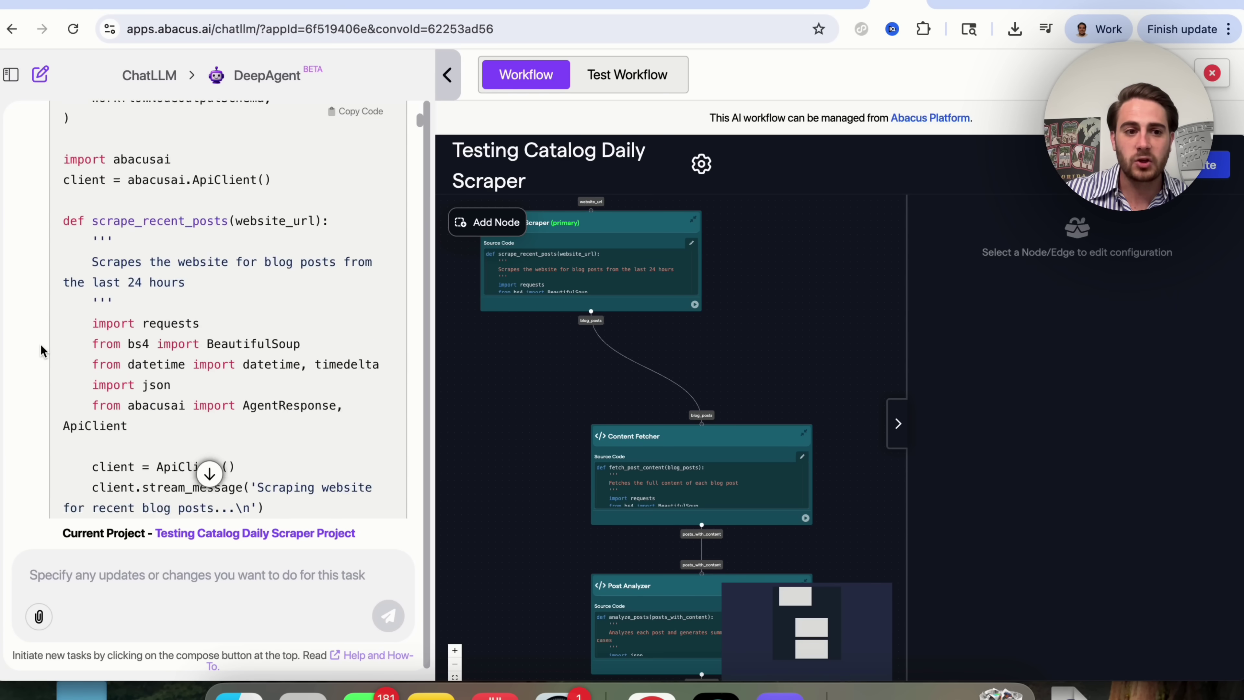
scroll(40, 343, down, 20)
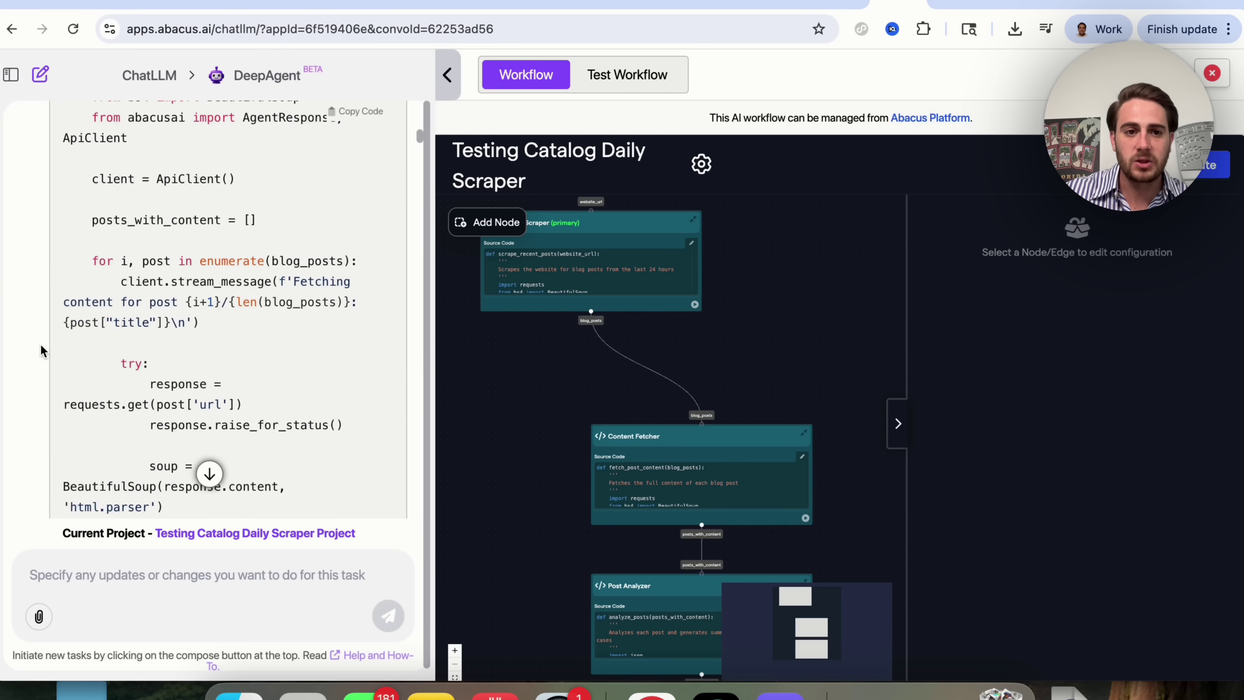
scroll(40, 343, down, 20)
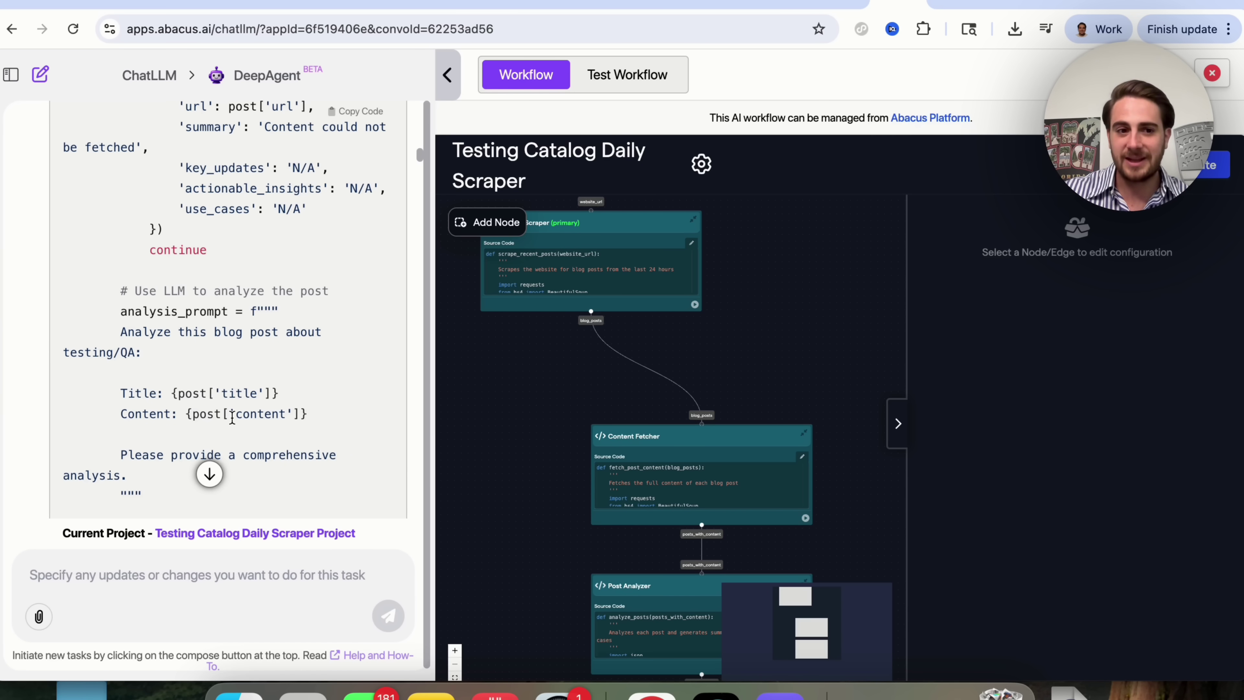
scroll(232, 418, down, 15)
scroll(232, 418, down, 15)
scroll(232, 417, down, 20)
scroll(232, 418, down, 20)
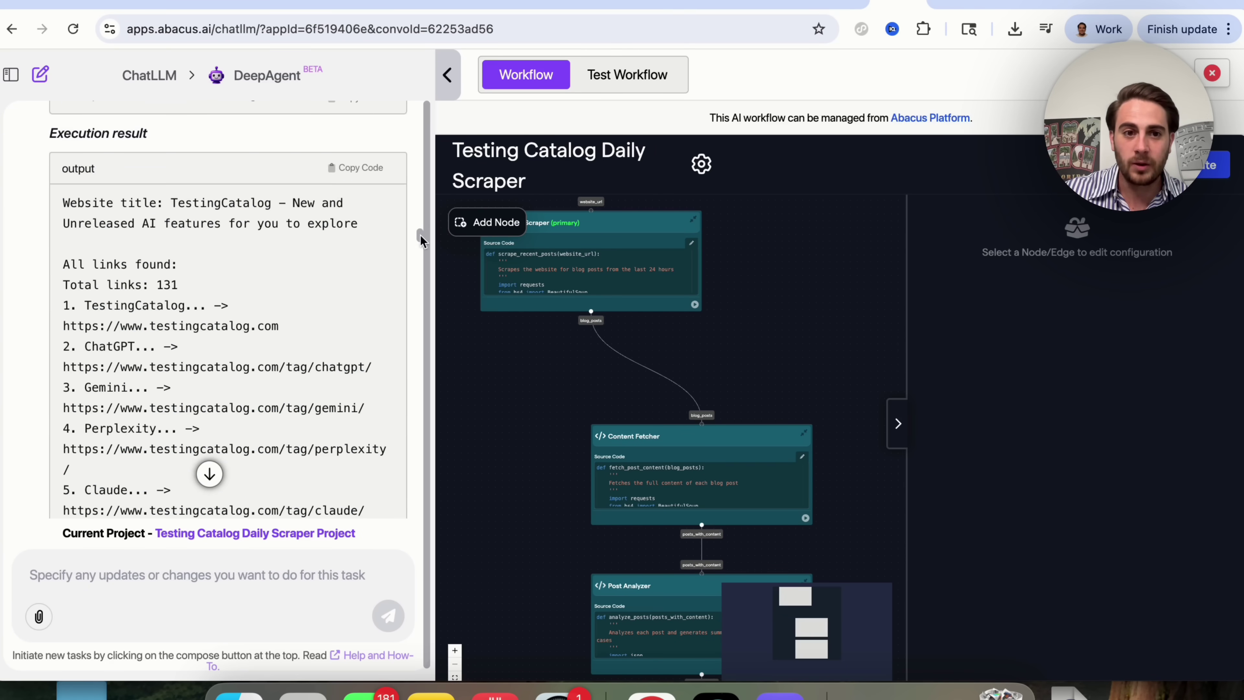
drag(419, 234, 402, 499)
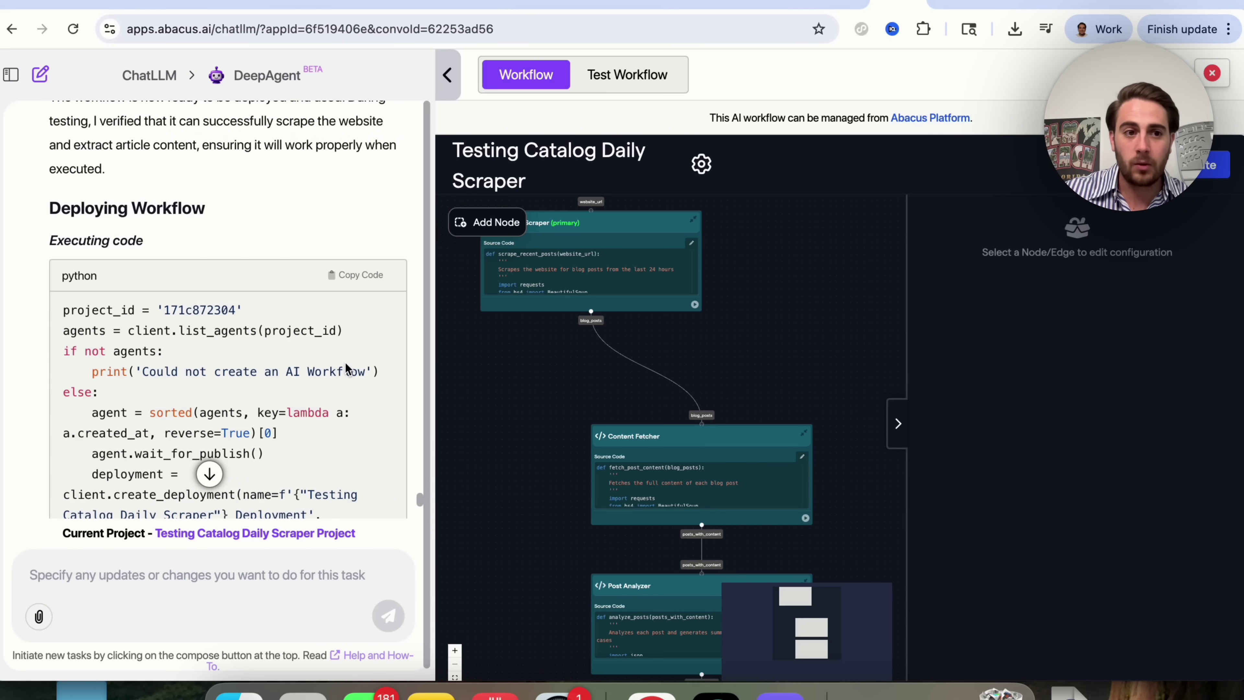
scroll(345, 363, up, 15)
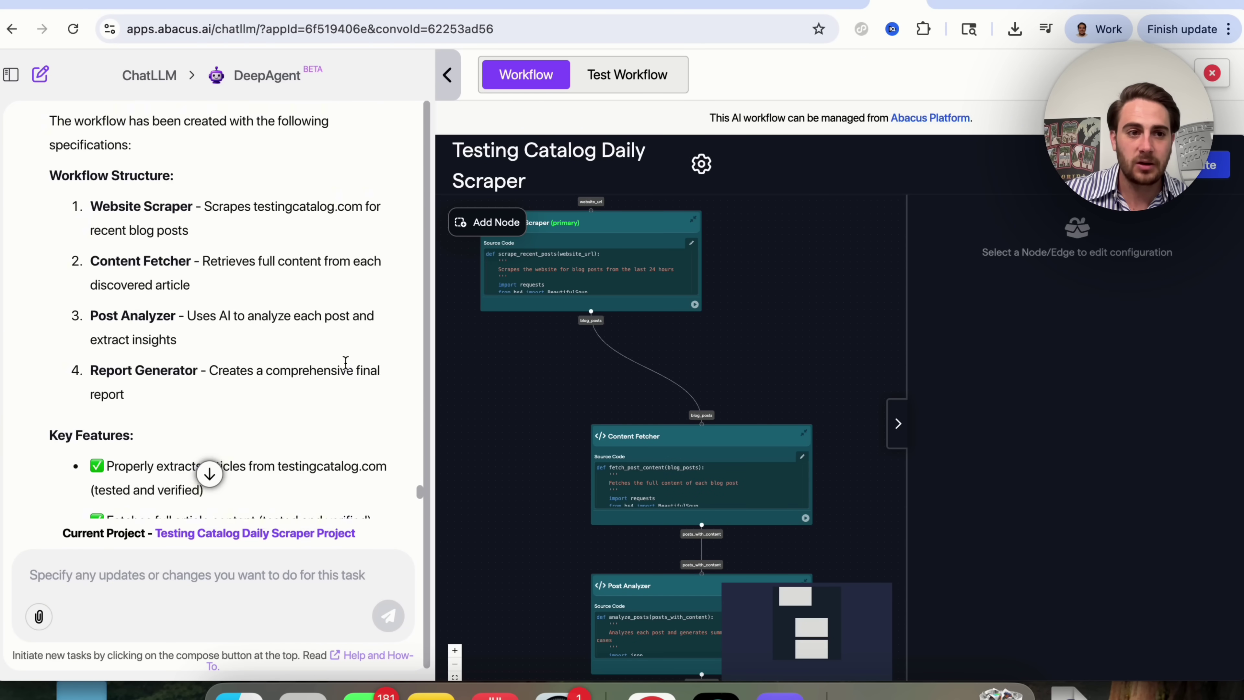
scroll(345, 362, up, 5)
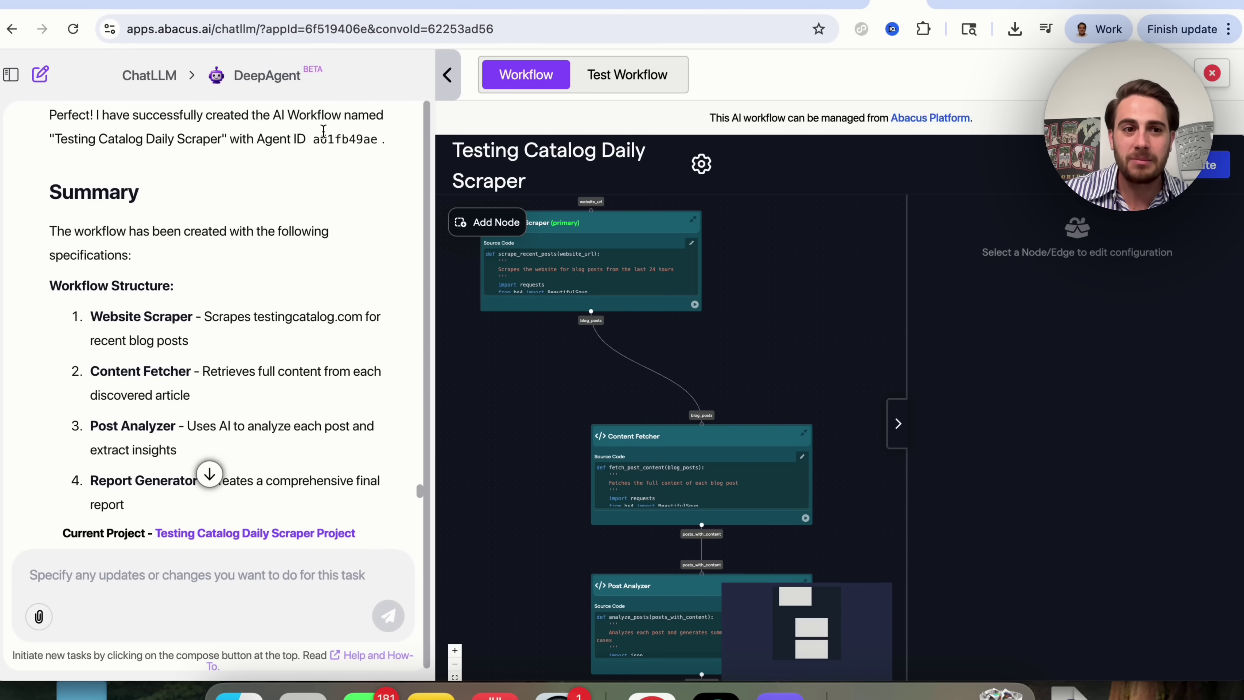
scroll(205, 146, down, 3)
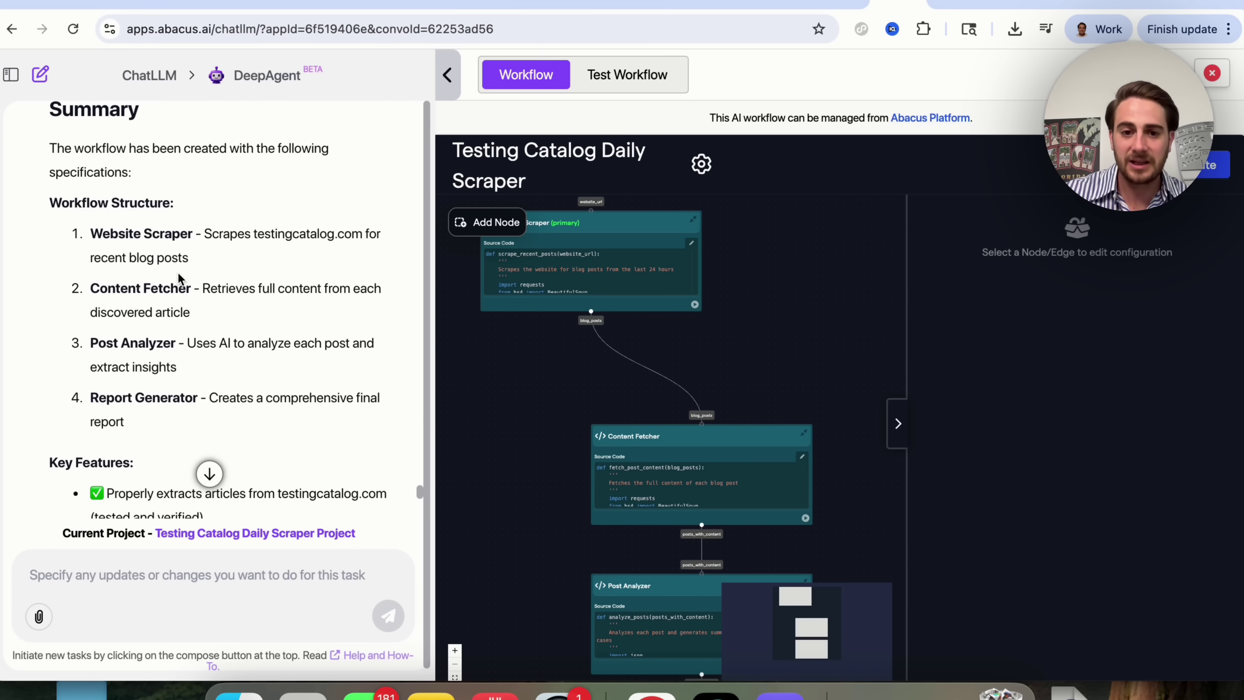
mouse_move(675, 484)
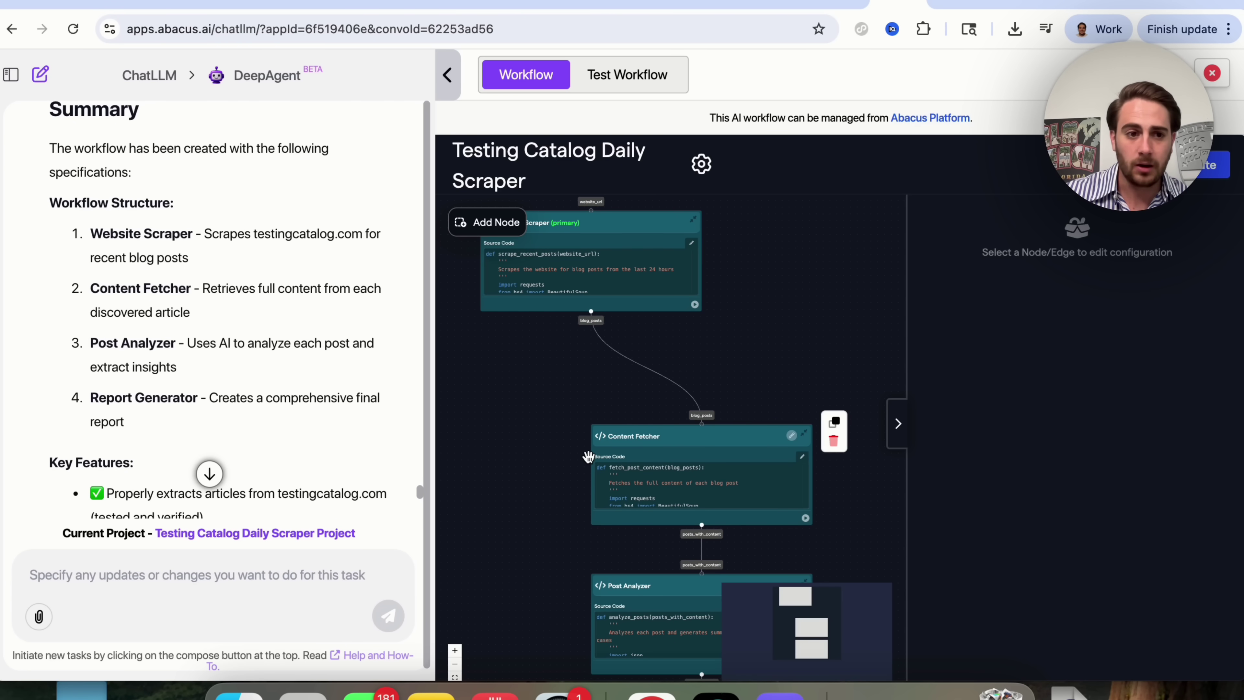
drag(547, 578, 539, 423)
mouse_move(634, 454)
drag(522, 503, 519, 370)
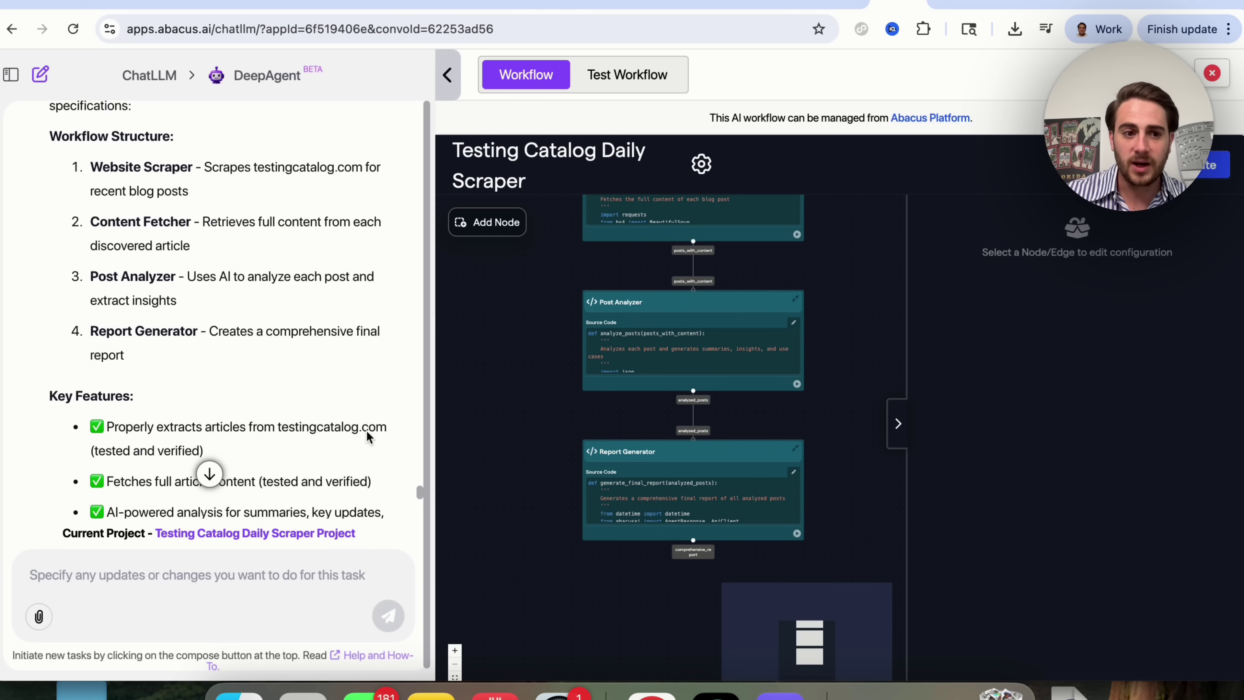
scroll(240, 323, down, 4)
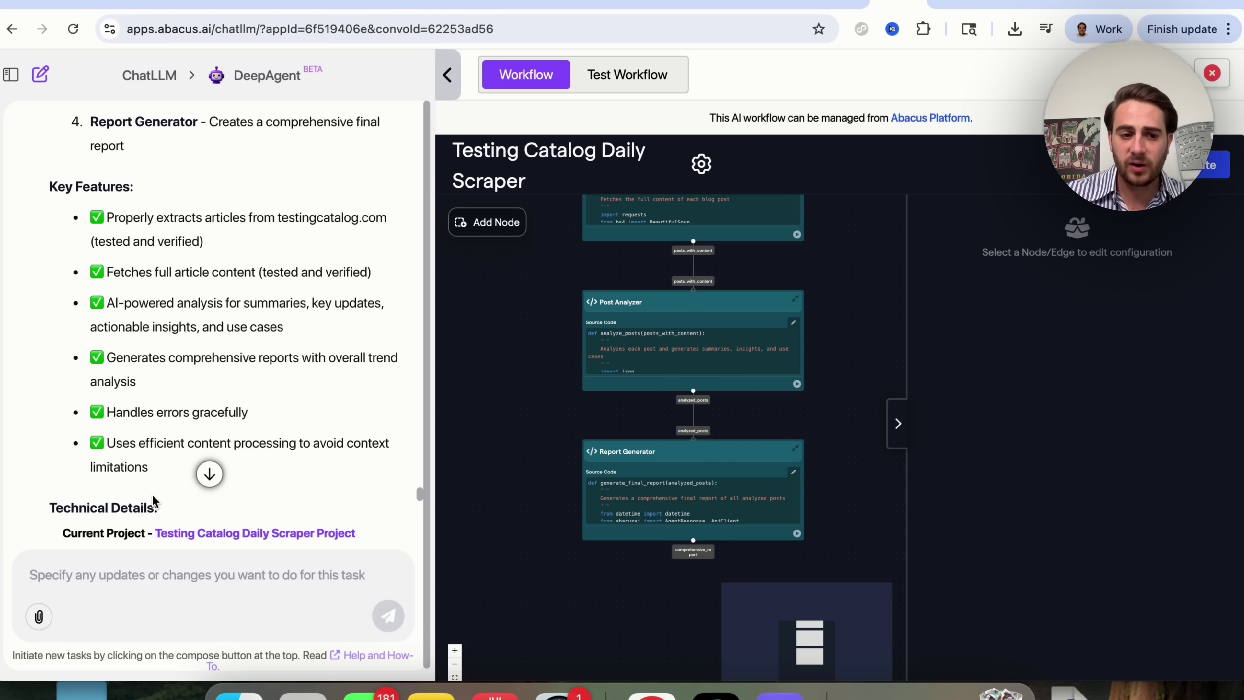
scroll(157, 480, down, 6)
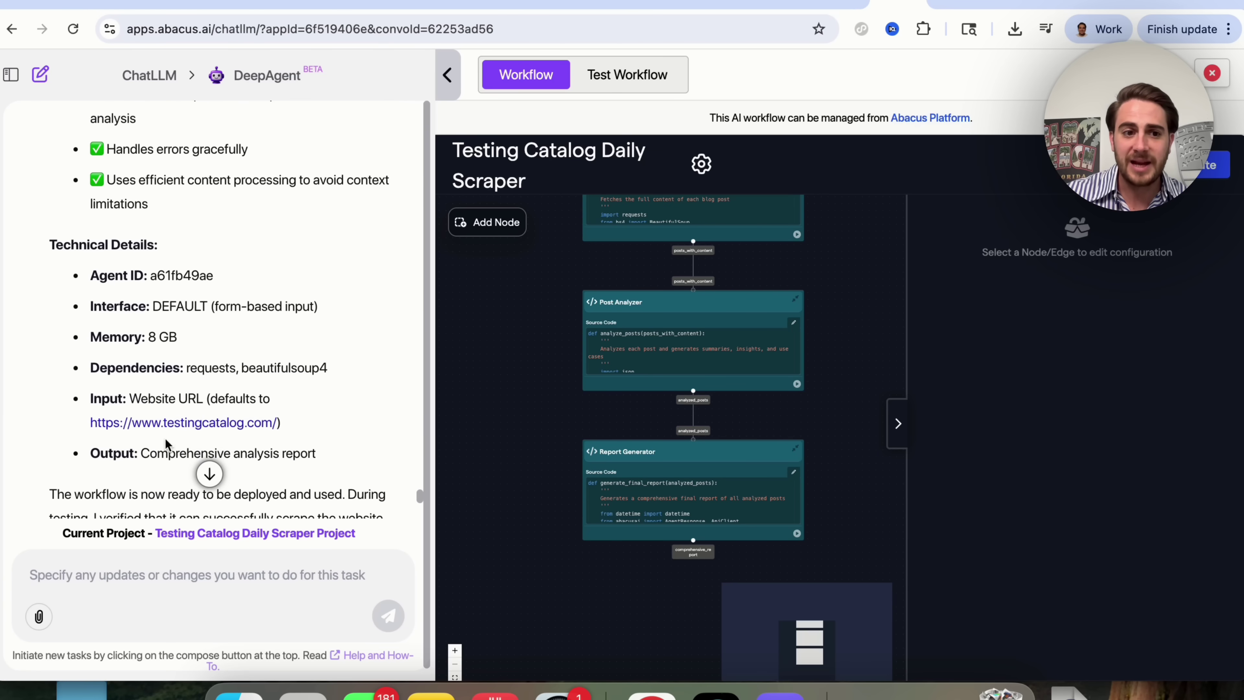
scroll(141, 431, down, 10)
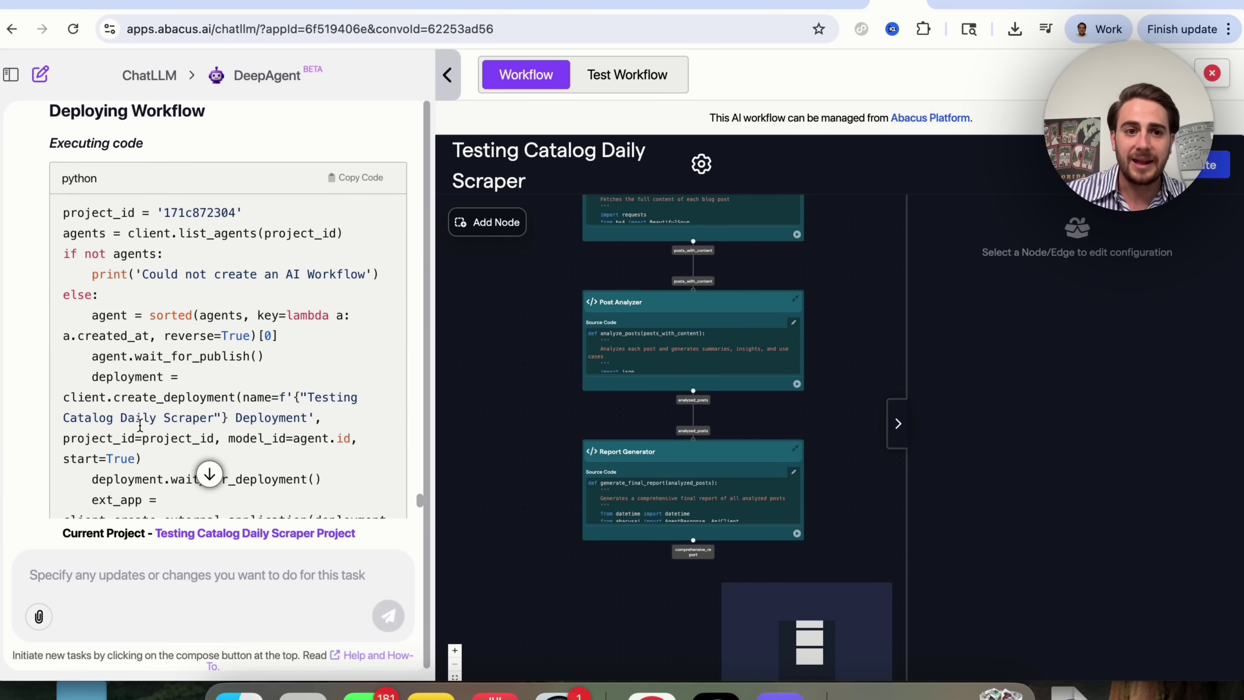
scroll(20, 417, down, 20)
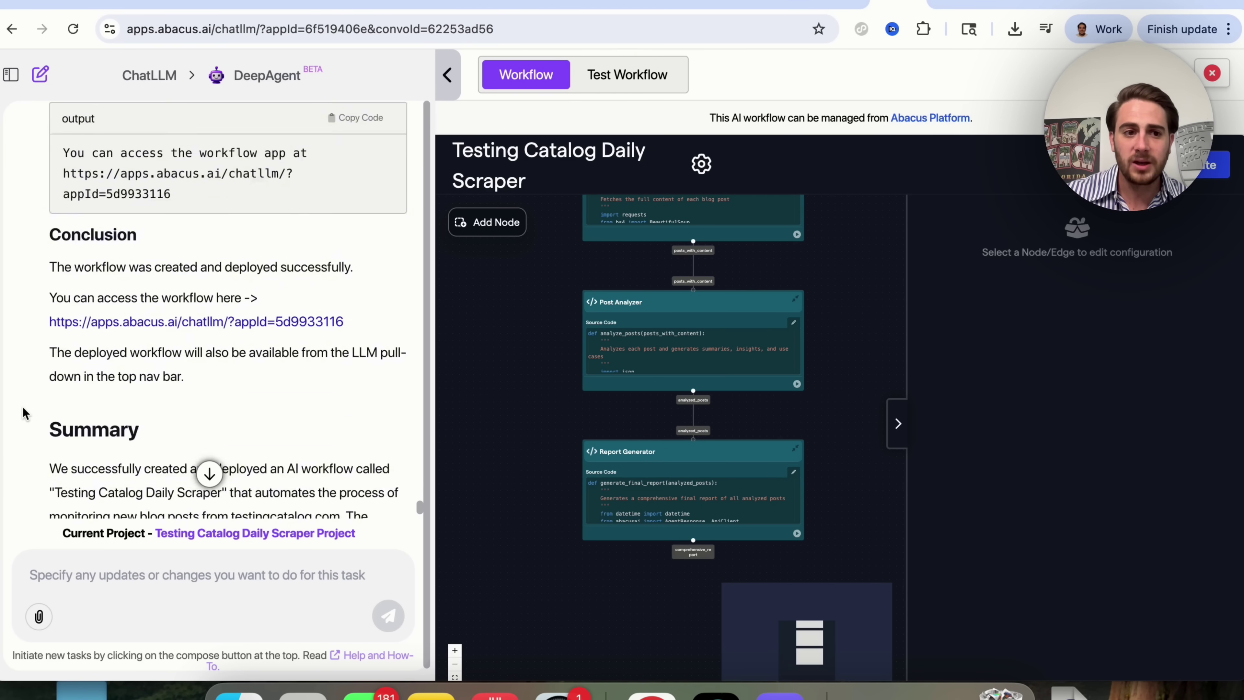
scroll(24, 414, up, 6)
scroll(25, 414, down, 2)
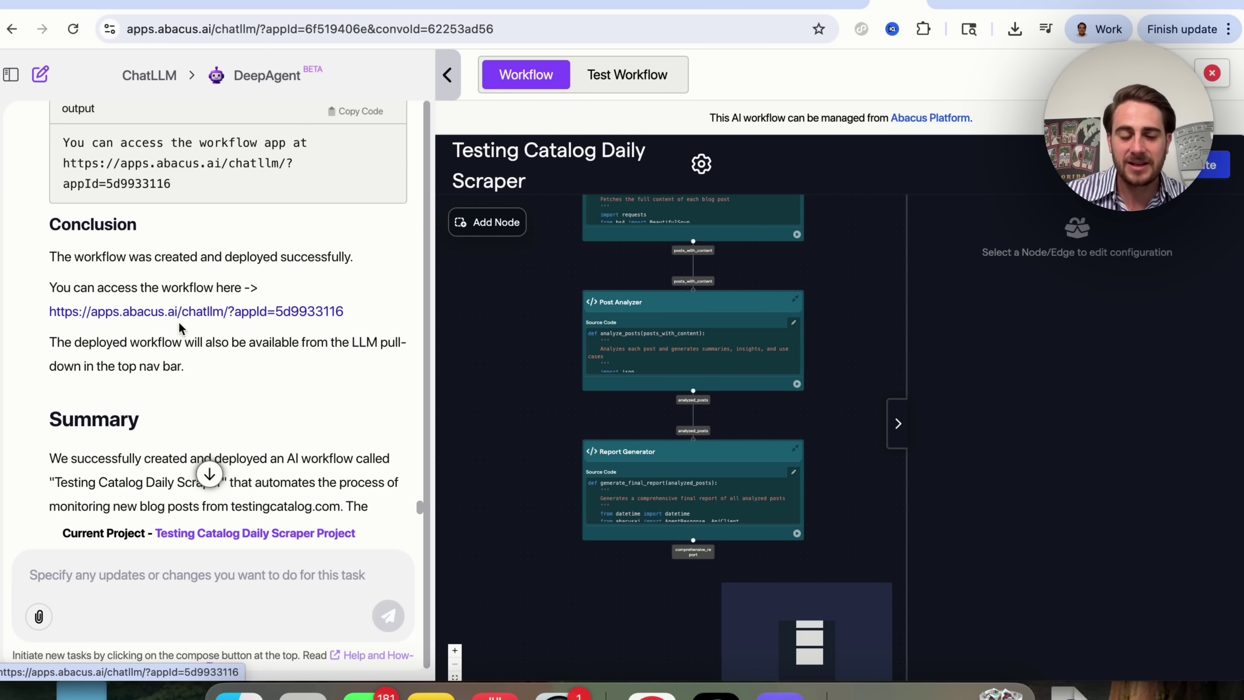
scroll(115, 406, down, 4)
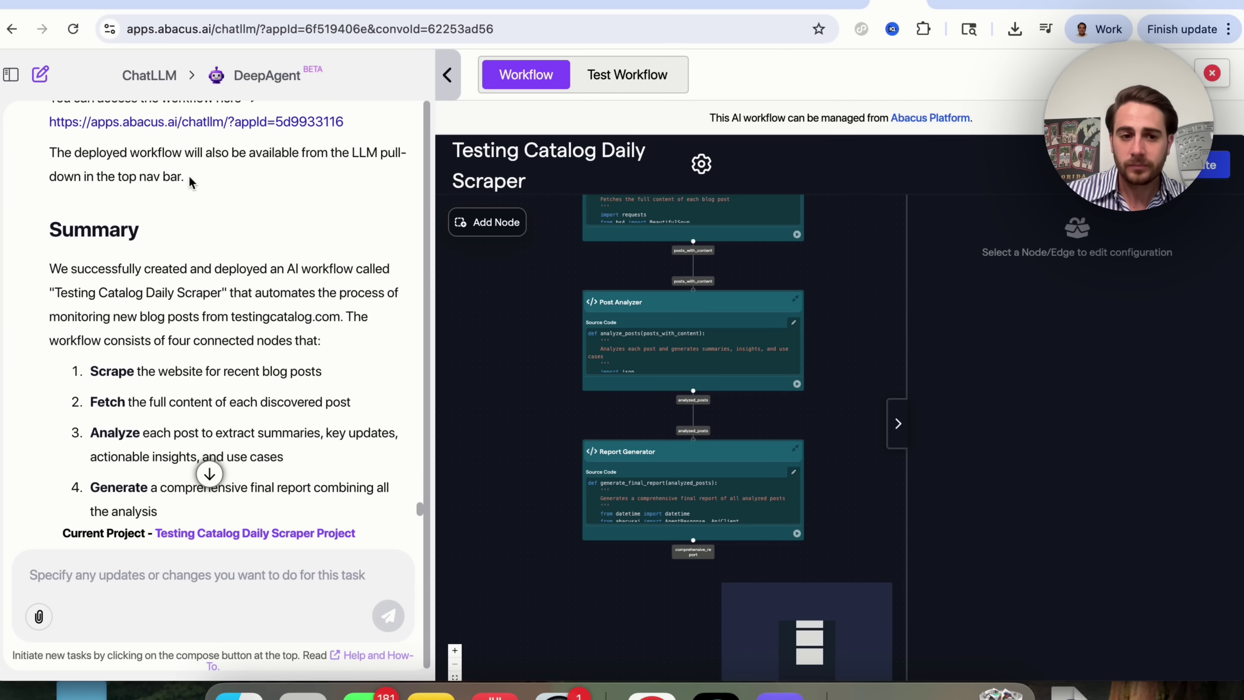
scroll(177, 304, down, 3)
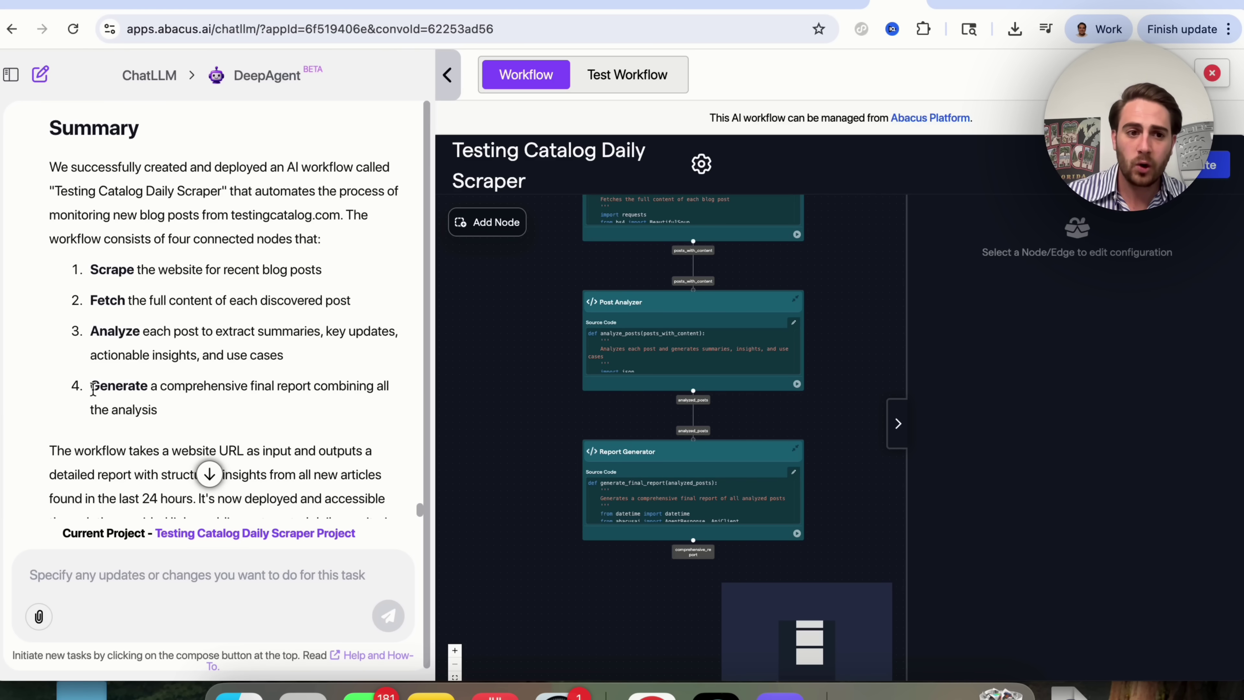
scroll(248, 391, down, 5)
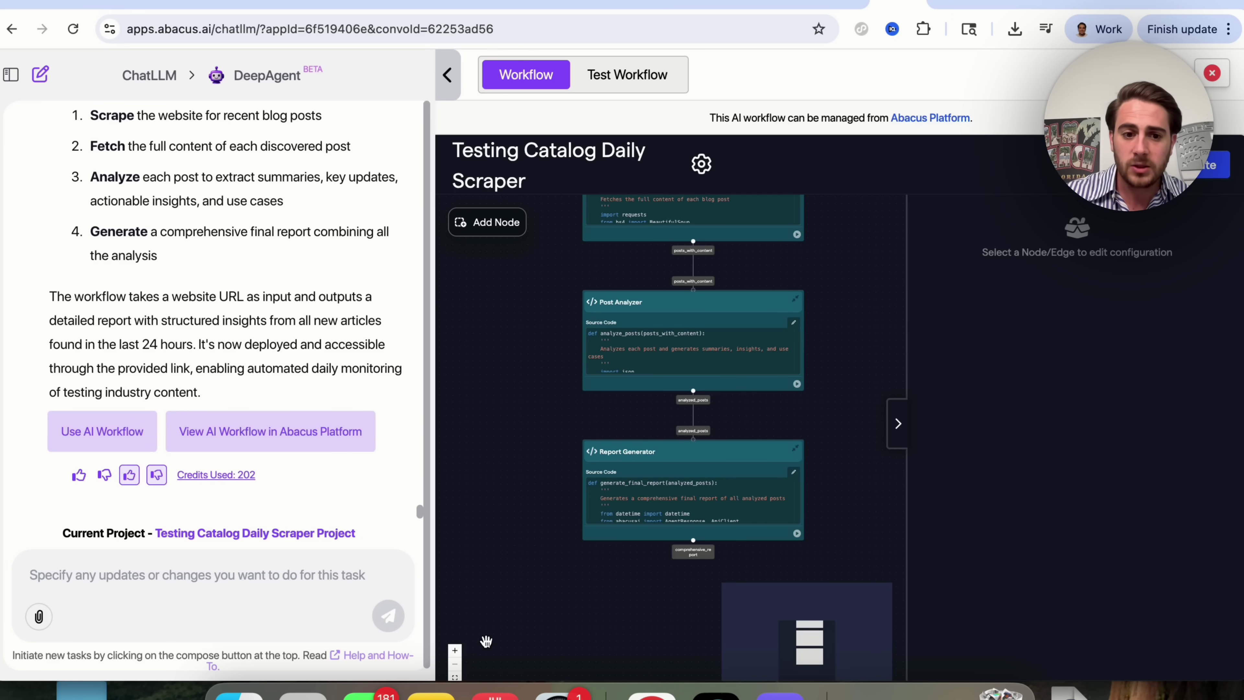
- Inspect the Report Generator node's inputs and outputs, then switch to the deployed Scraper App
click(455, 653)
scroll(512, 405, down, 2)
click(510, 407)
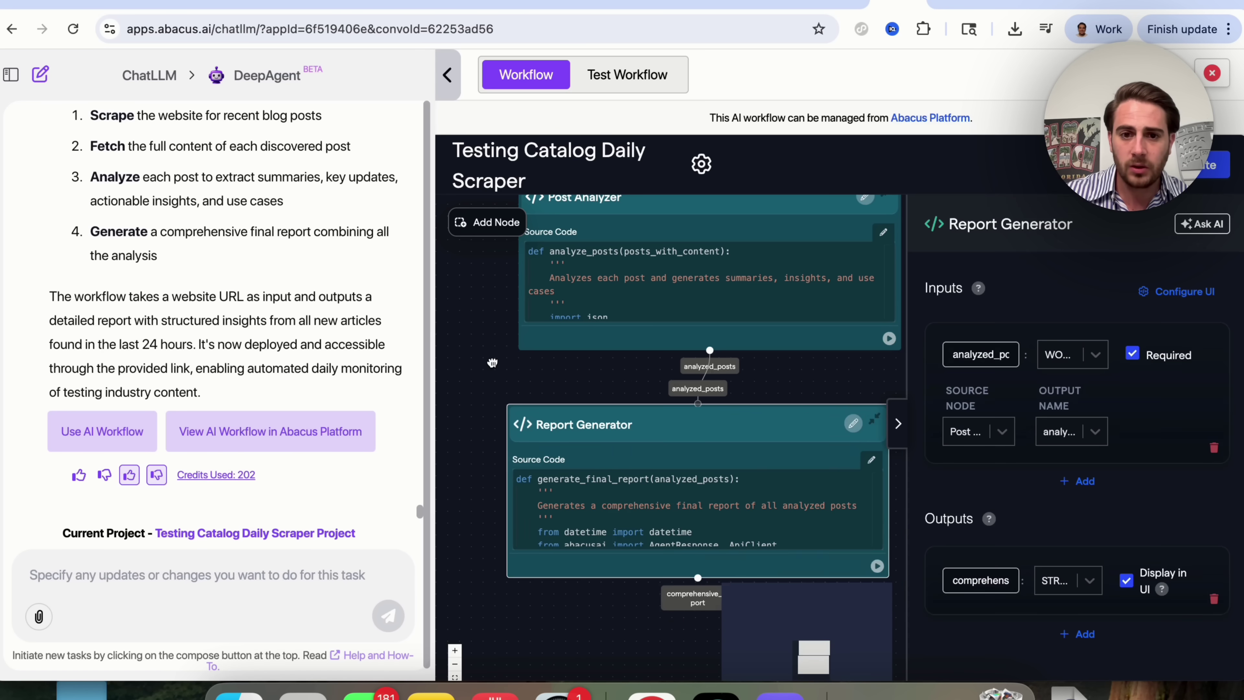
scroll(495, 368, down, 3)
scroll(491, 361, down, 2)
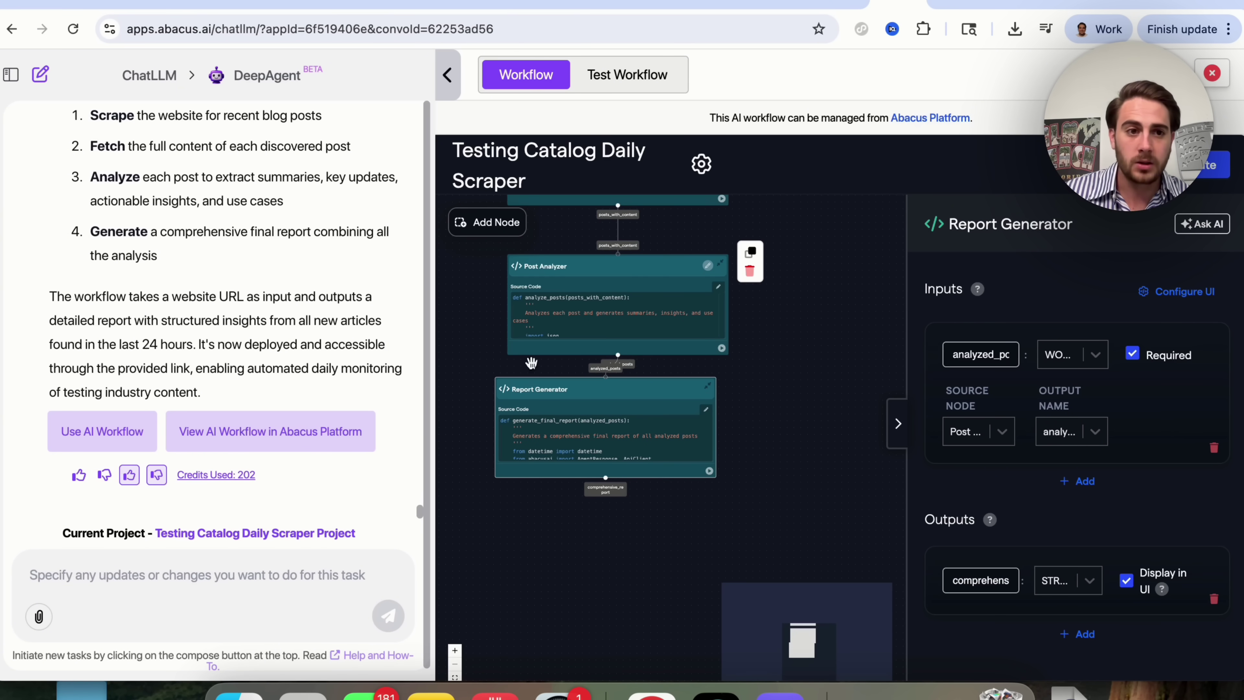
scroll(358, 367, up, 5)
scroll(358, 367, down, 10)
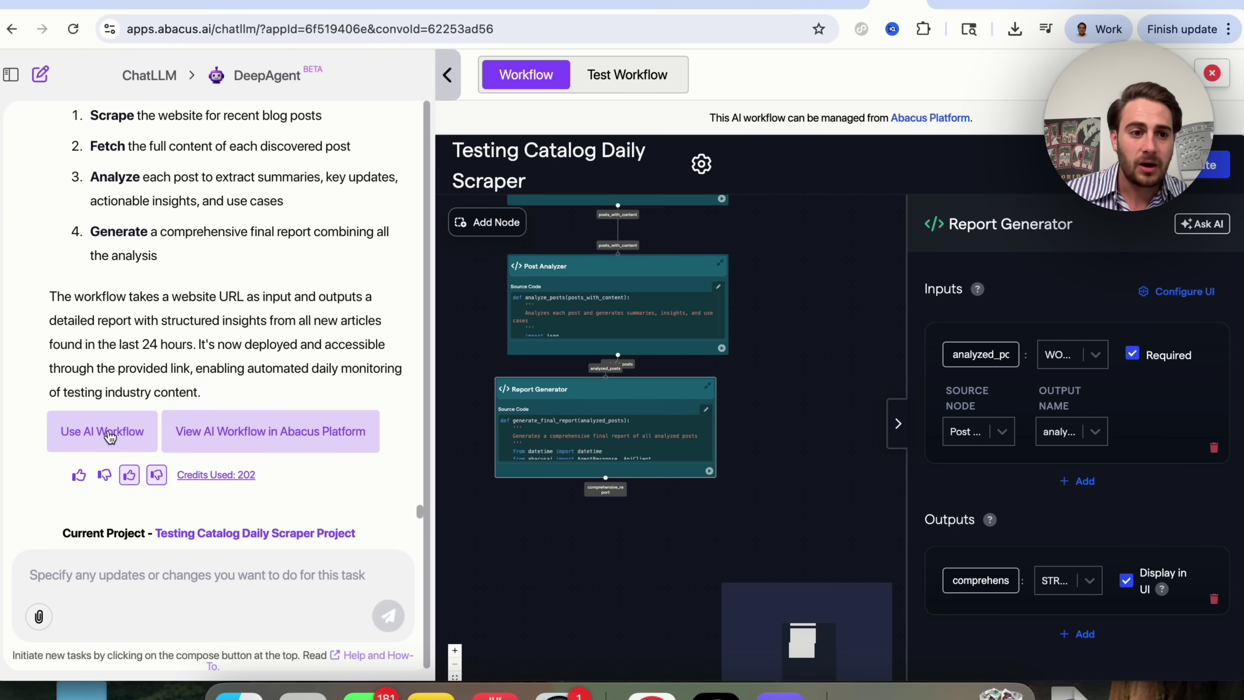
click(959, 2)
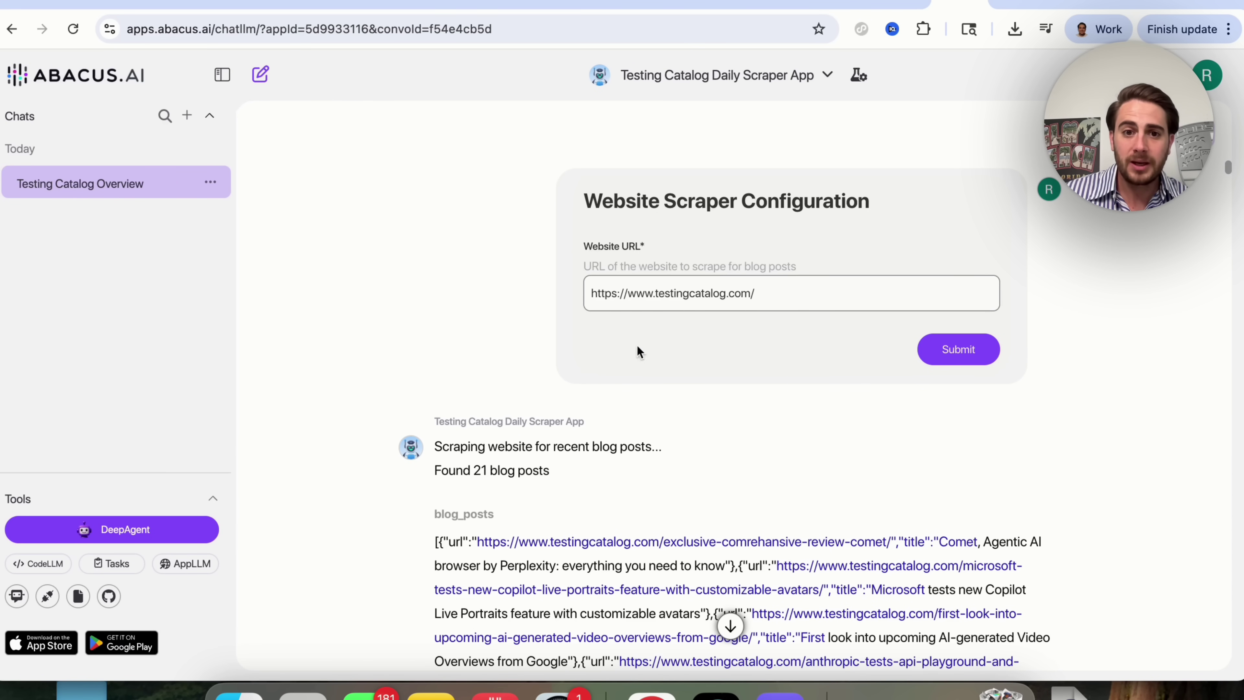
- Load testingcatalog.com, the scraper's target website, in a new browser tab
triple_click(663, 294)
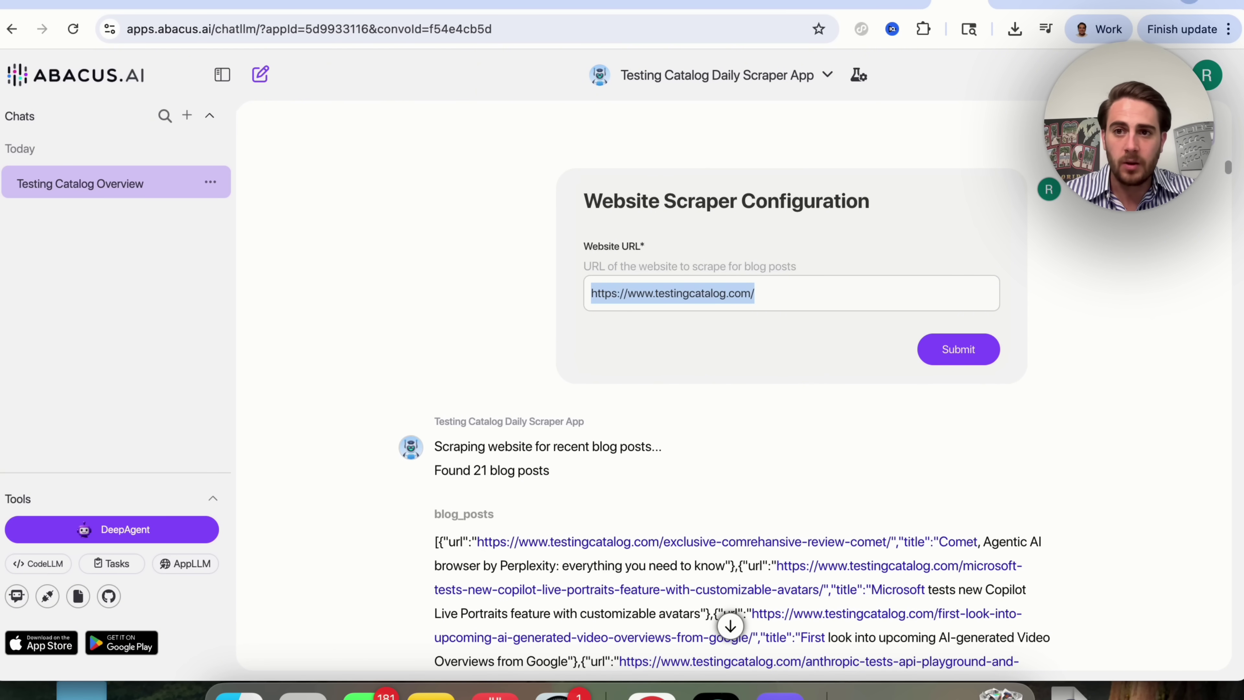
key(ctrl+t)
text(testingcatalog.com)
key(Return)
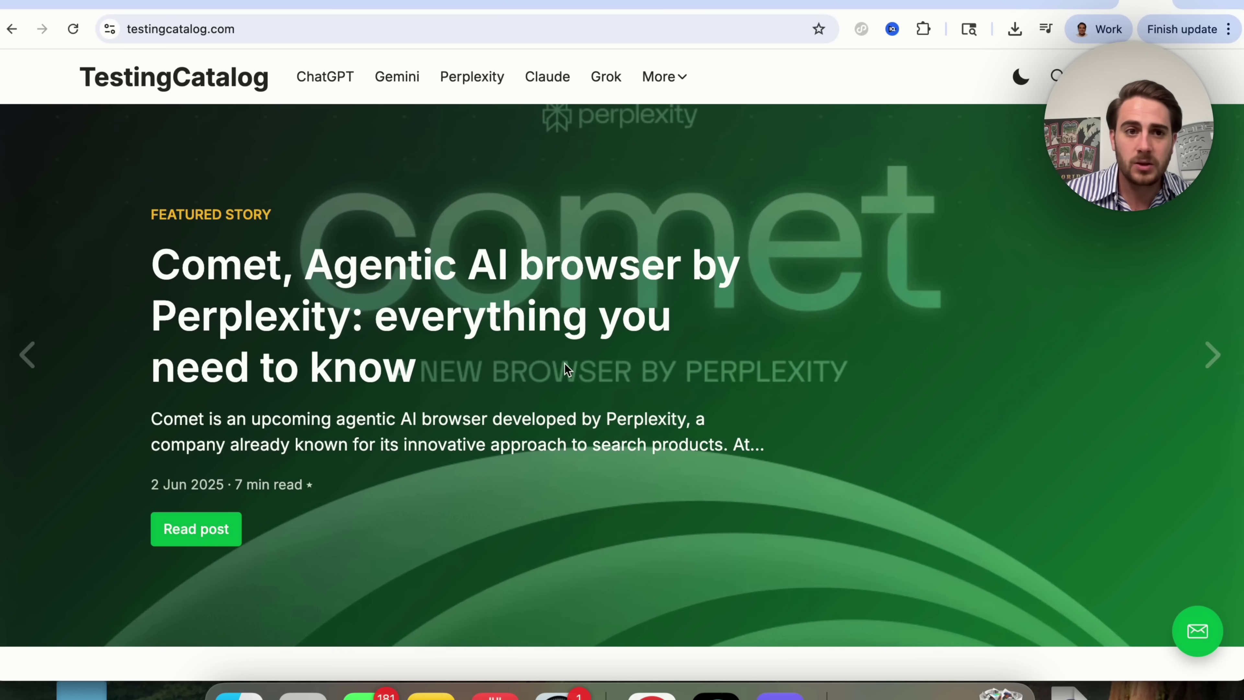
scroll(565, 363, down, 10)
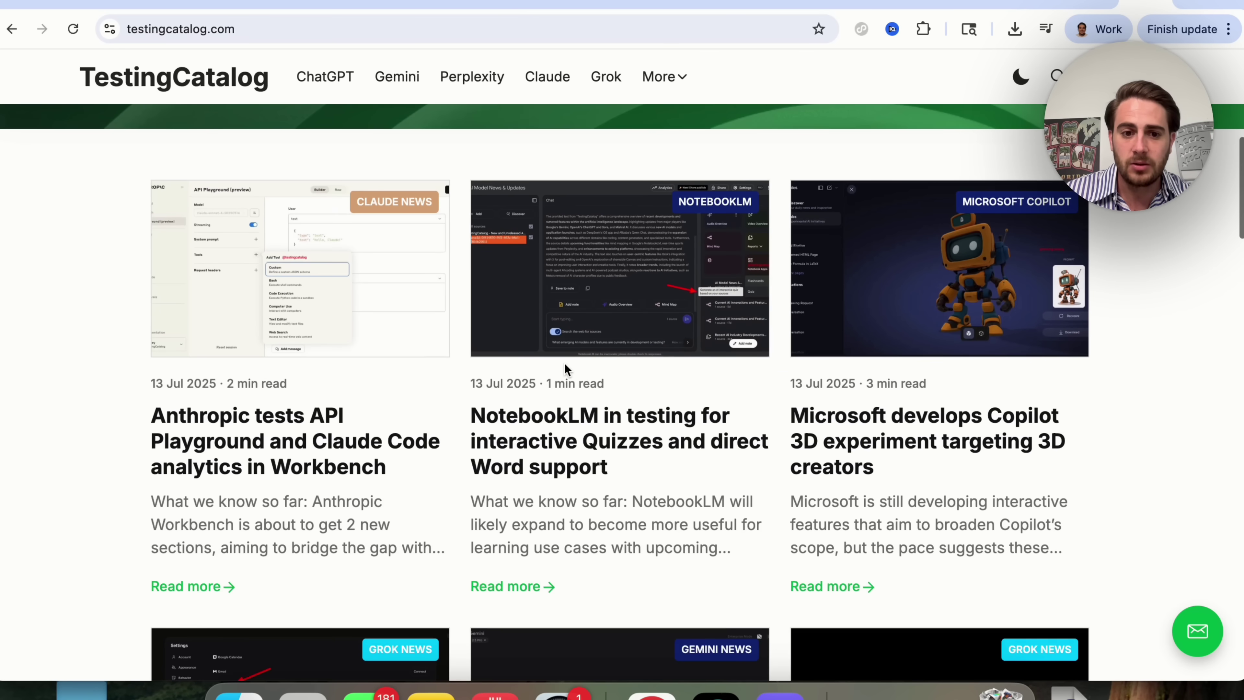
scroll(565, 364, down, 3)
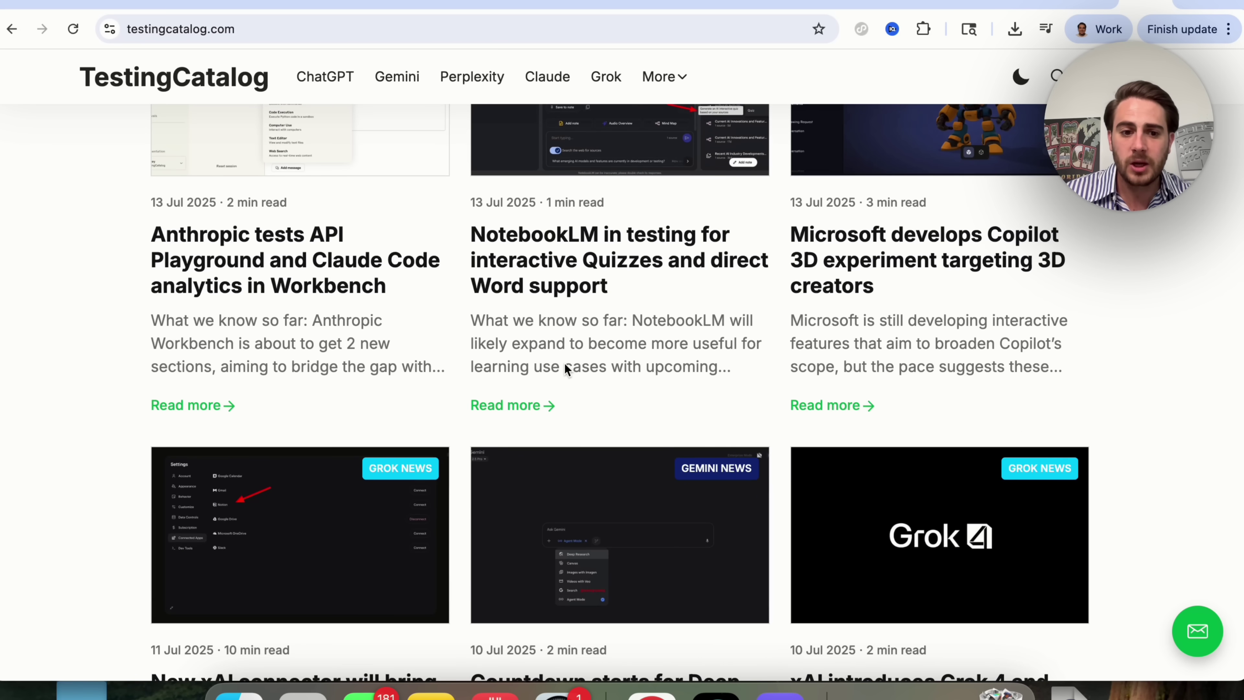
scroll(565, 365, up, 5)
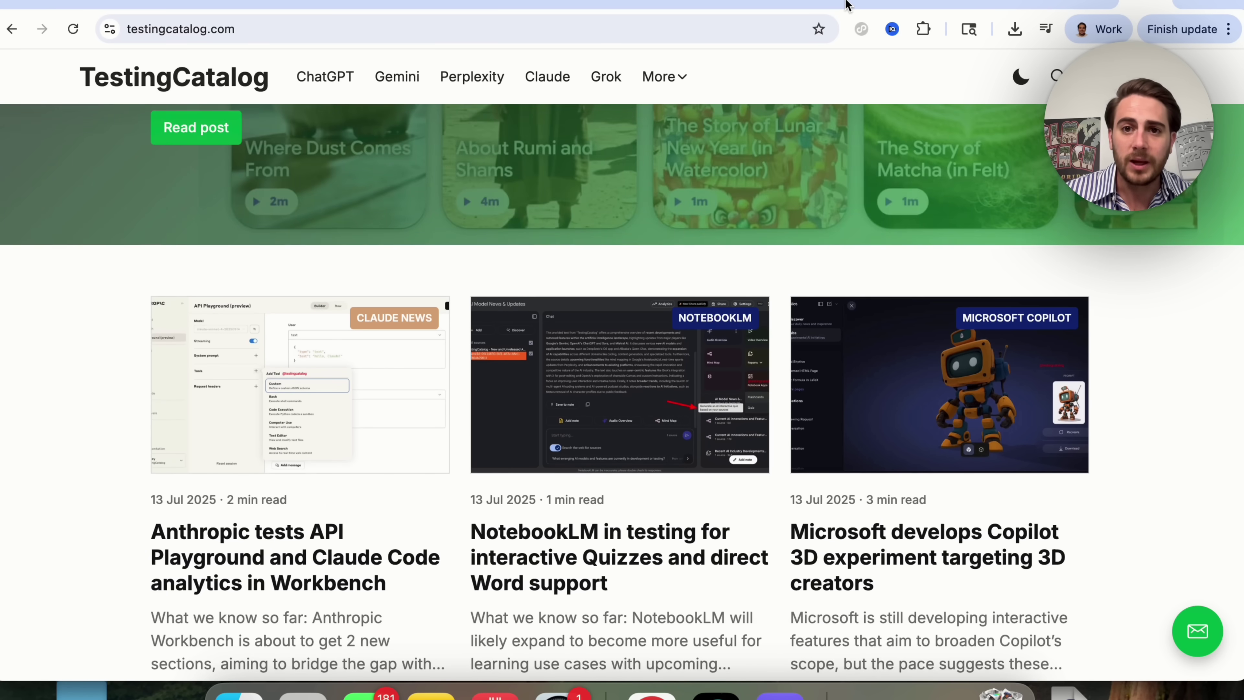
- Return to the Scraper App tab and scroll through the fetched blog posts
click(846, 5)
click(903, 3)
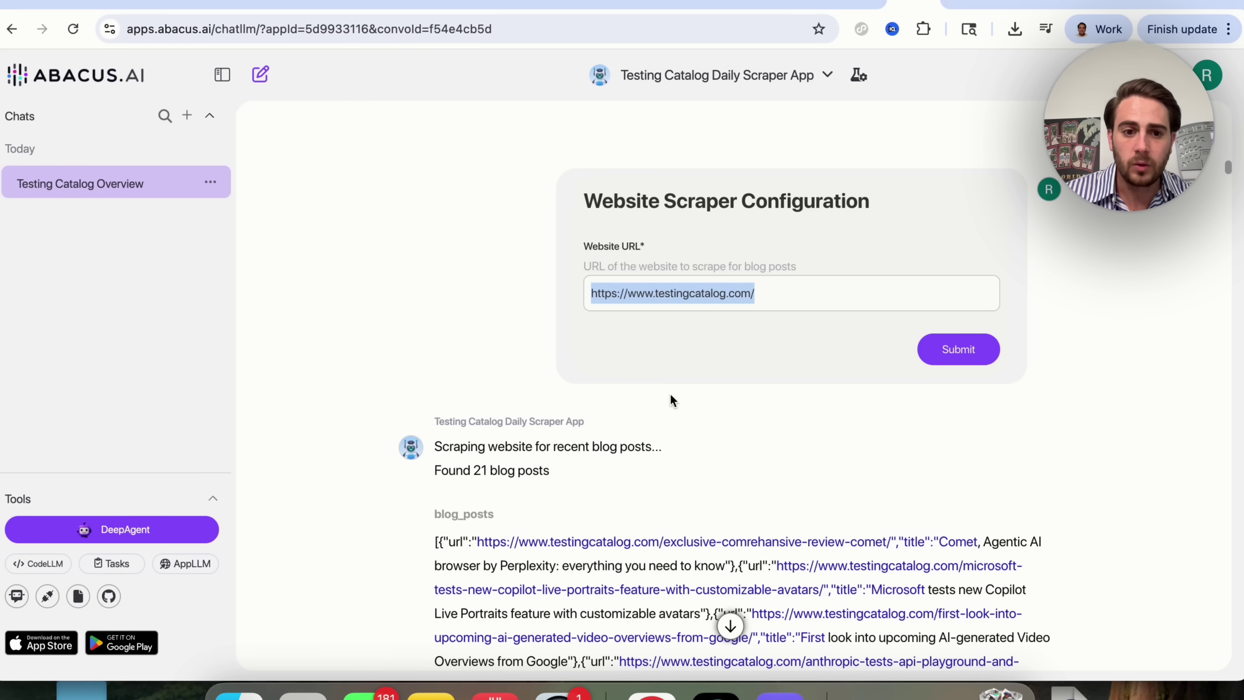
scroll(670, 393, down, 5)
scroll(332, 354, down, 5)
scroll(340, 324, up, 4)
scroll(394, 344, down, 12)
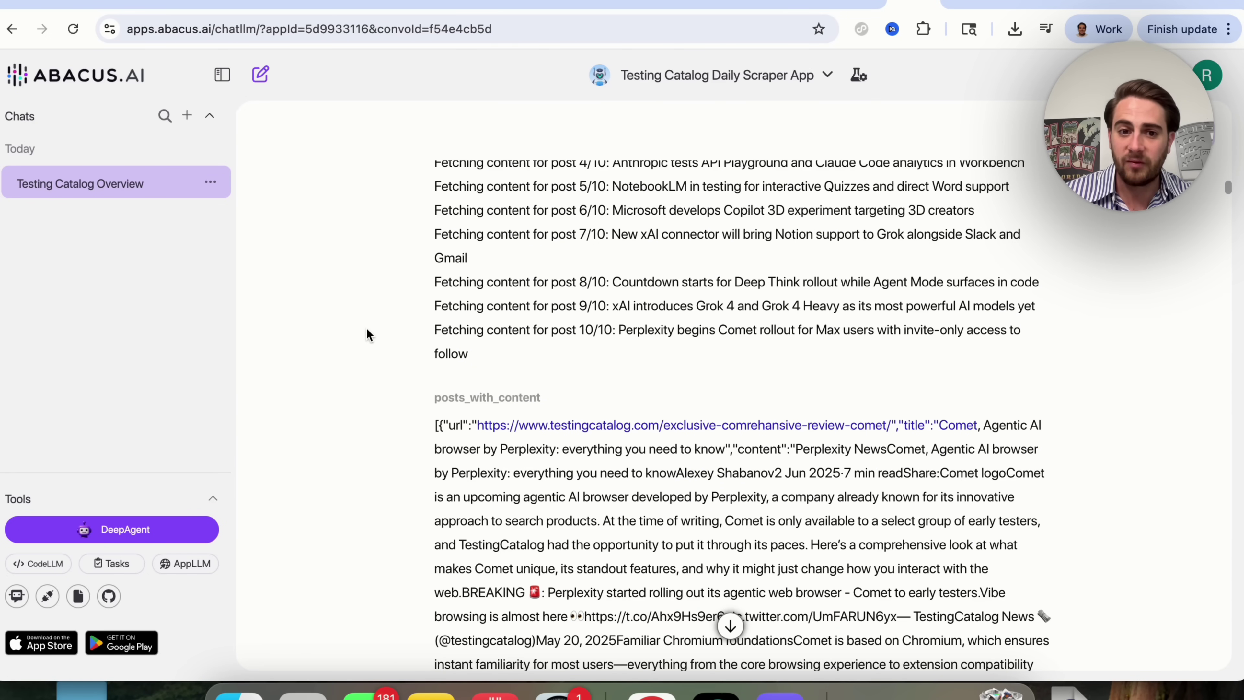
scroll(366, 328, down, 4)
- Read the 'Testing Catalog - Latest Blog Posts Analysis' report covering 10 posts, starting with Comet
scroll(405, 434, down, 20)
scroll(404, 432, down, 20)
scroll(404, 432, down, 15)
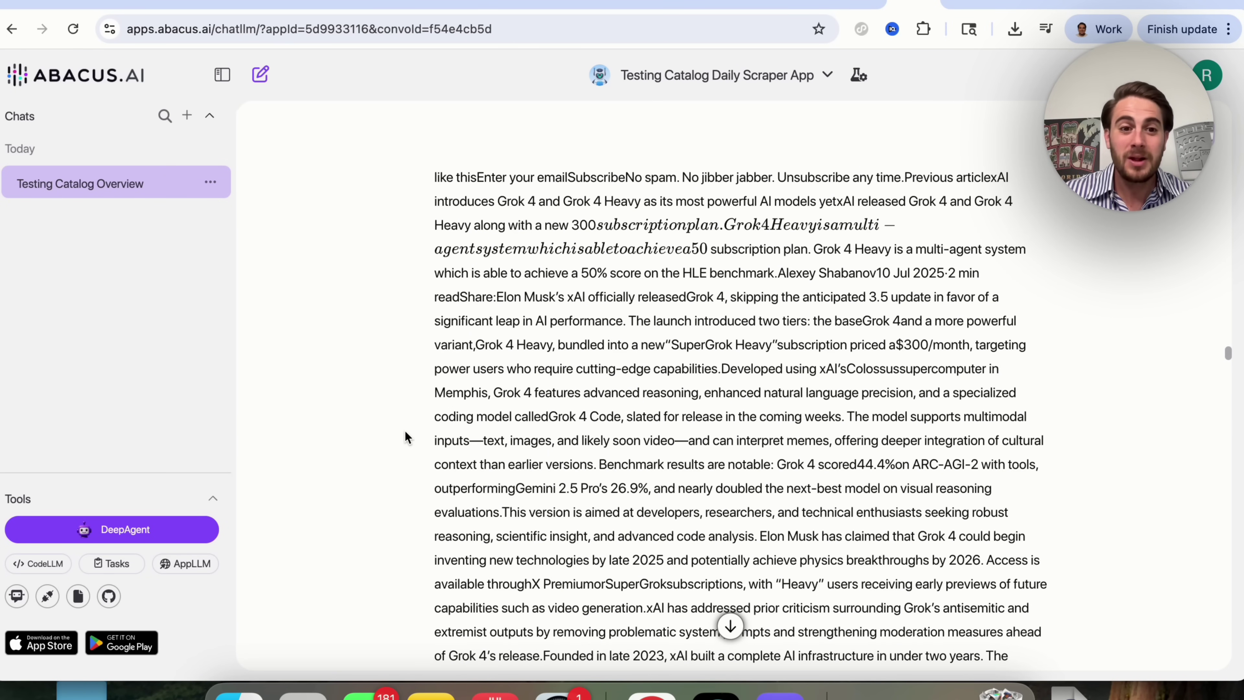
scroll(1075, 361, down, 20)
scroll(1087, 314, down, 10)
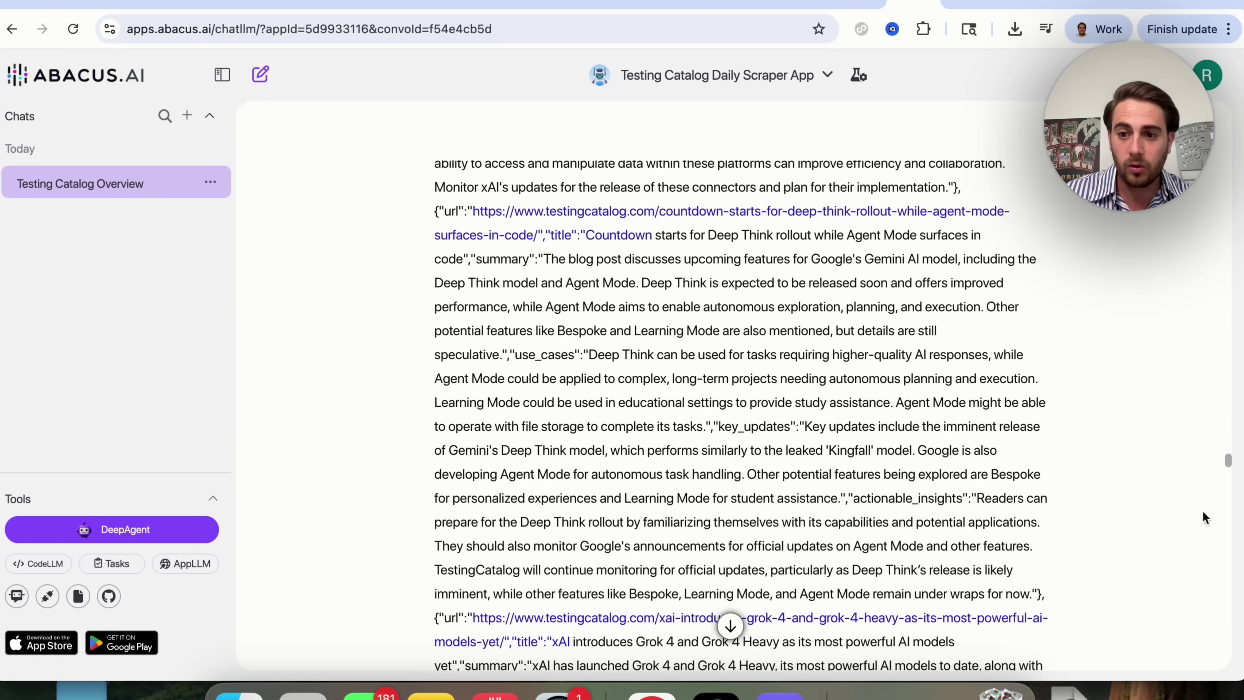
scroll(1224, 478, down, 15)
scroll(1051, 412, up, 10)
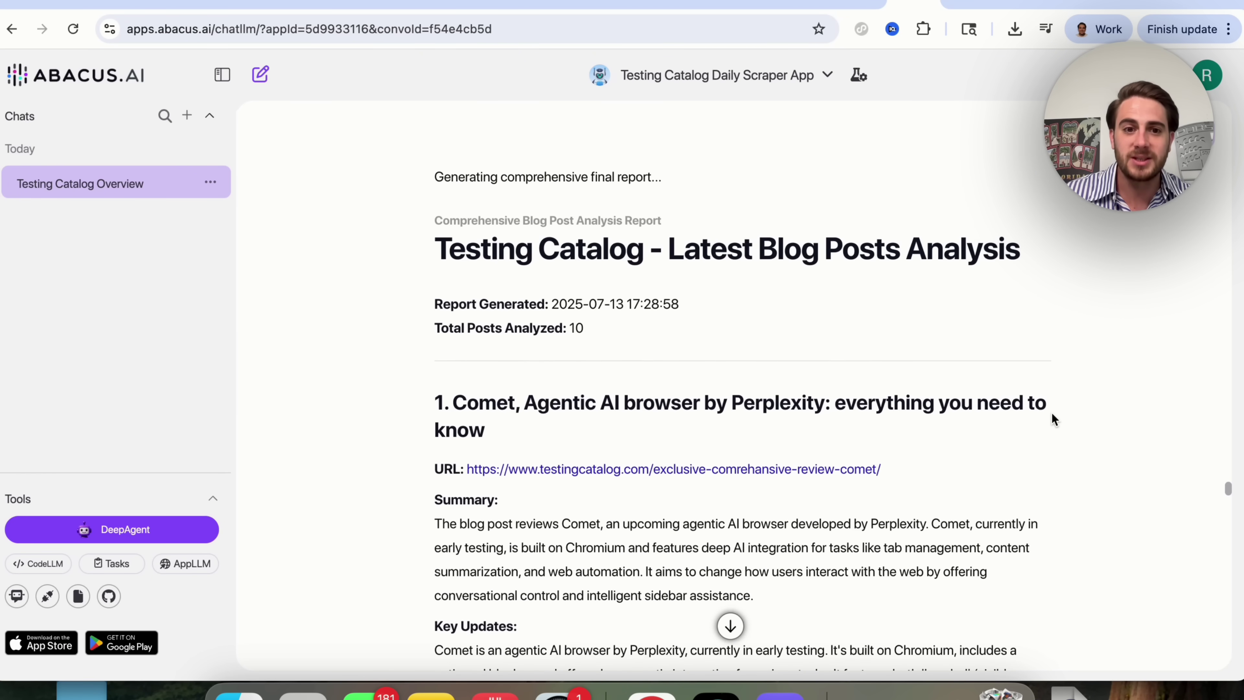
scroll(1051, 412, down, 3)
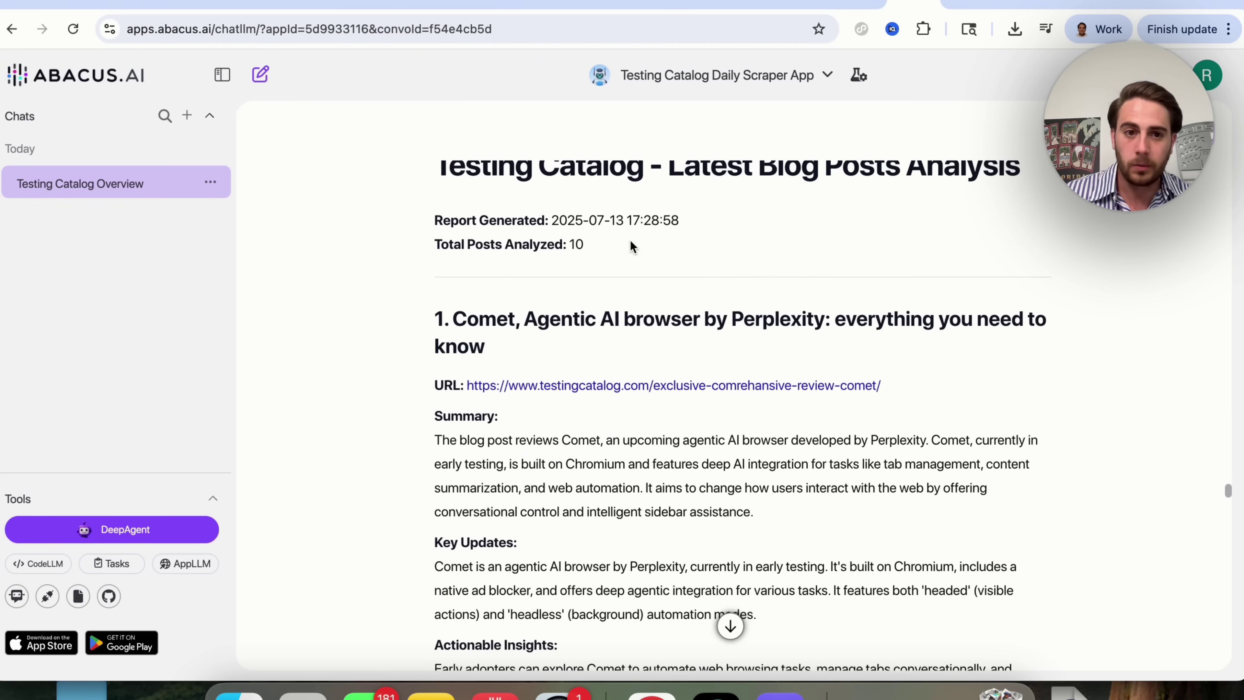
scroll(475, 219, down, 5)
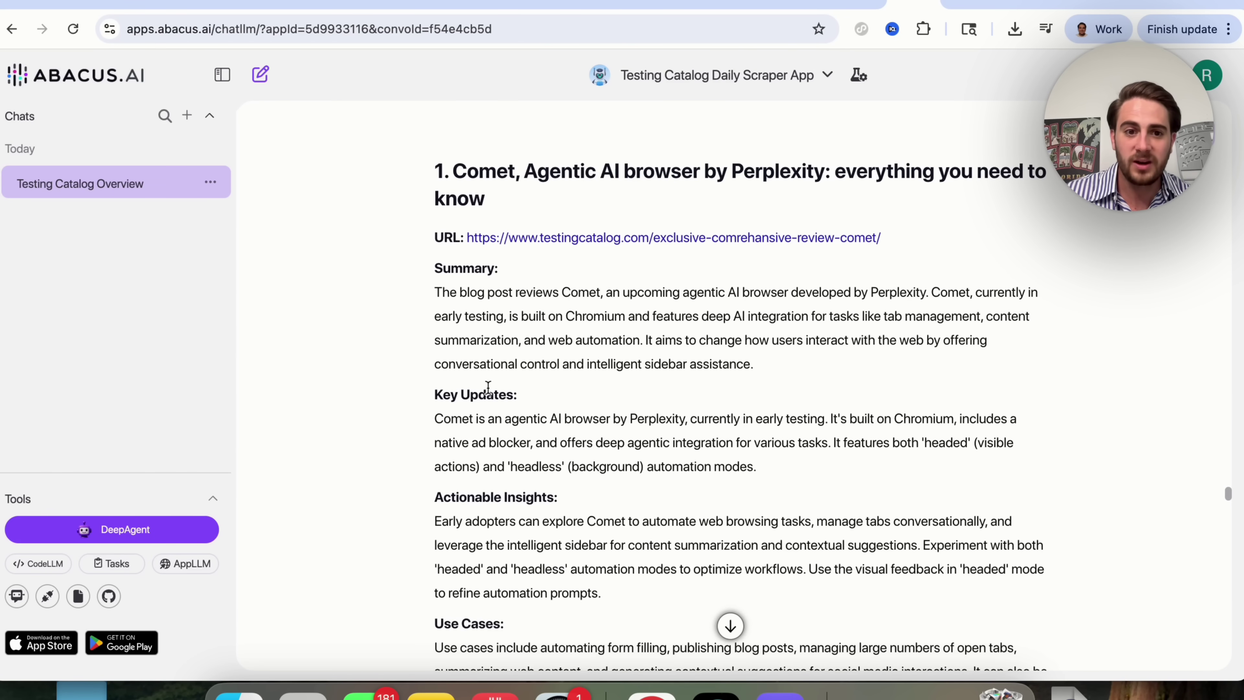
scroll(488, 388, down, 2)
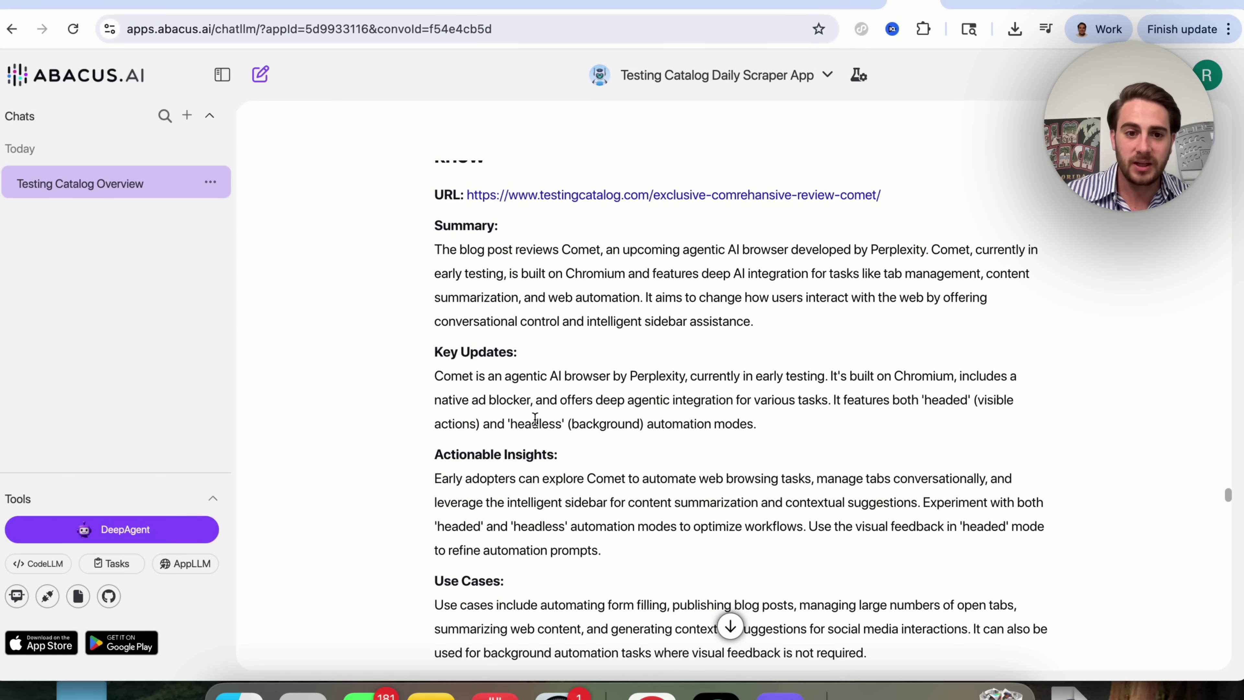
scroll(535, 419, down, 10)
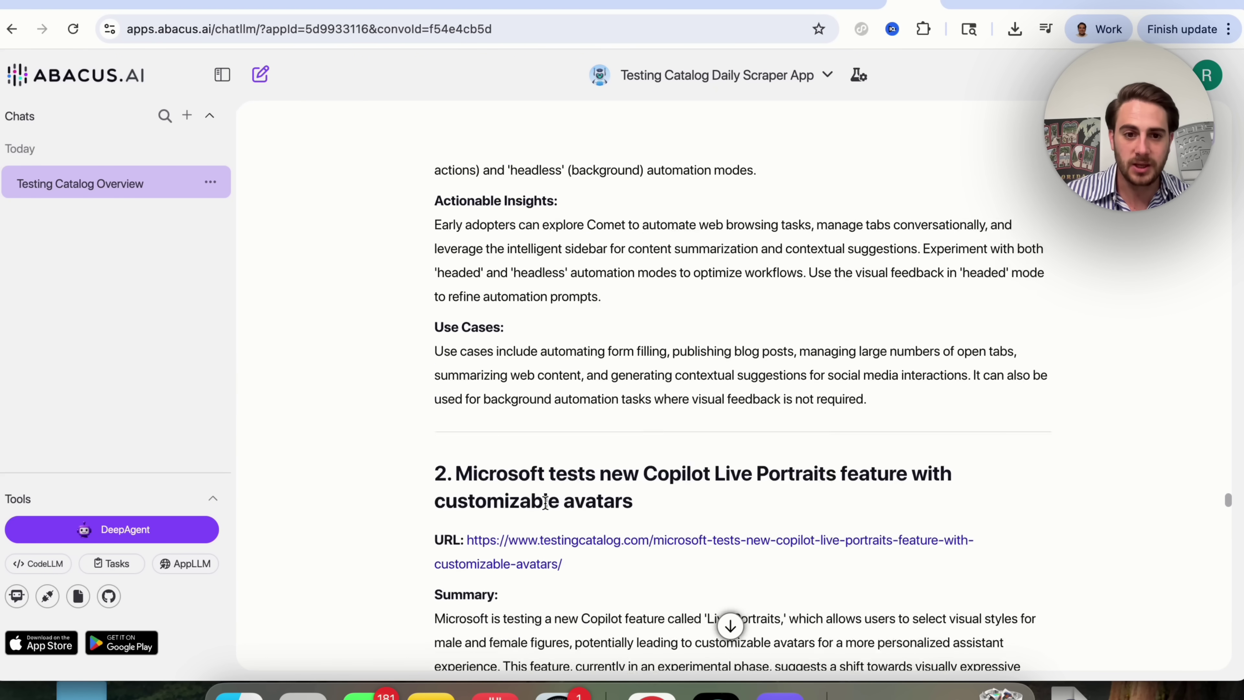
scroll(544, 502, down, 14)
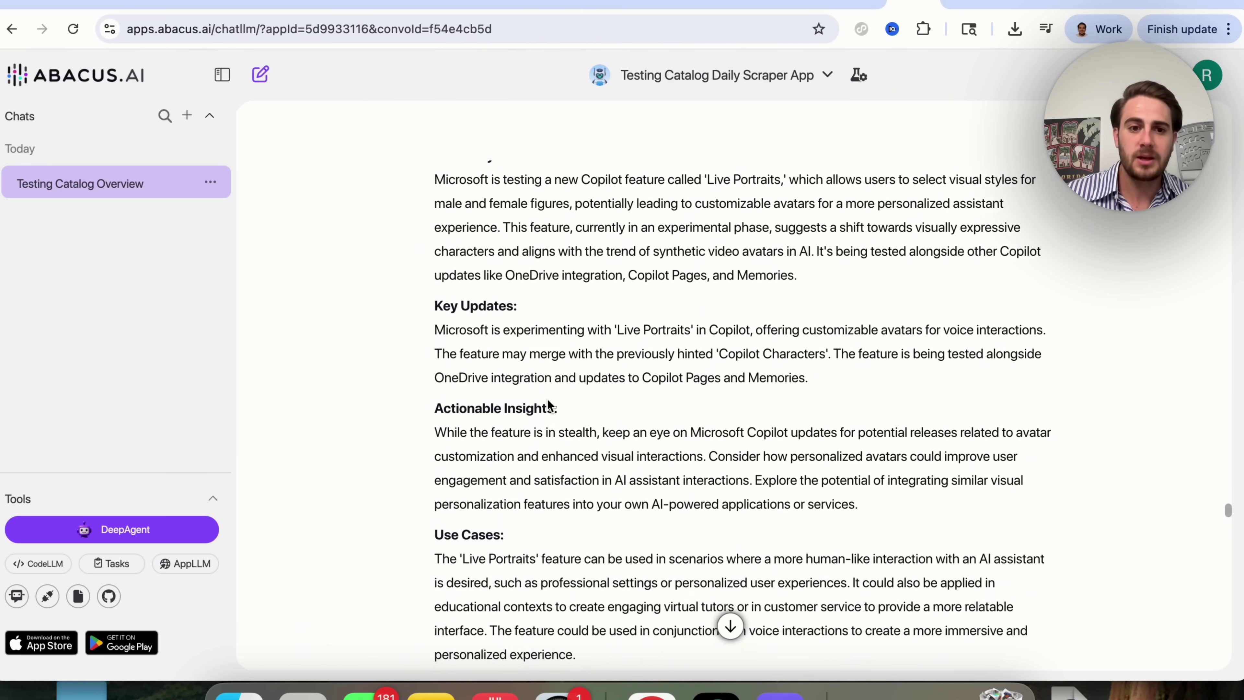
scroll(556, 434, down, 6)
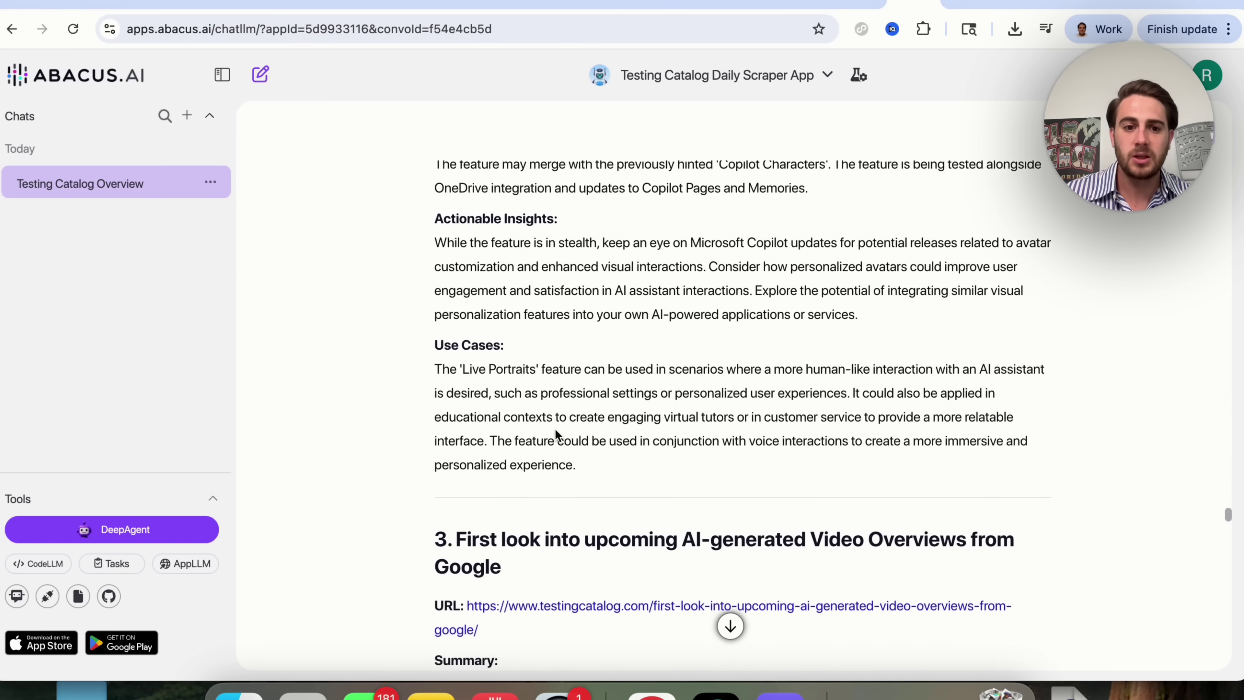
scroll(555, 434, down, 14)
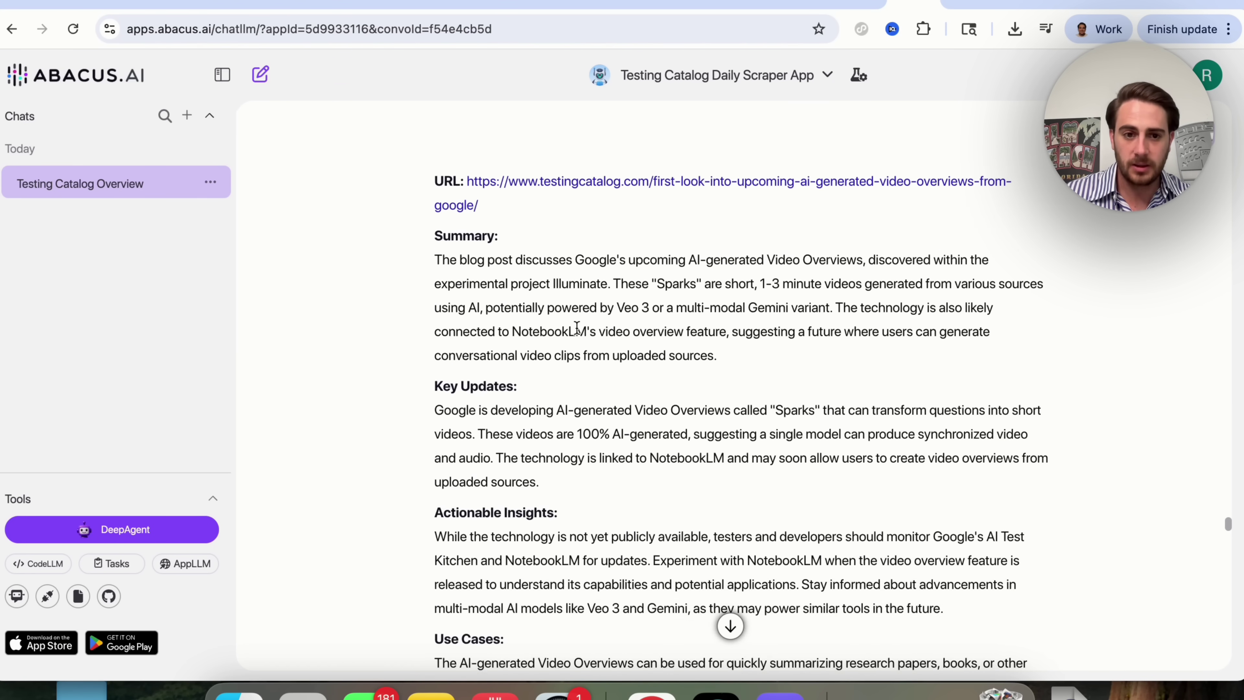
scroll(574, 372, down, 3)
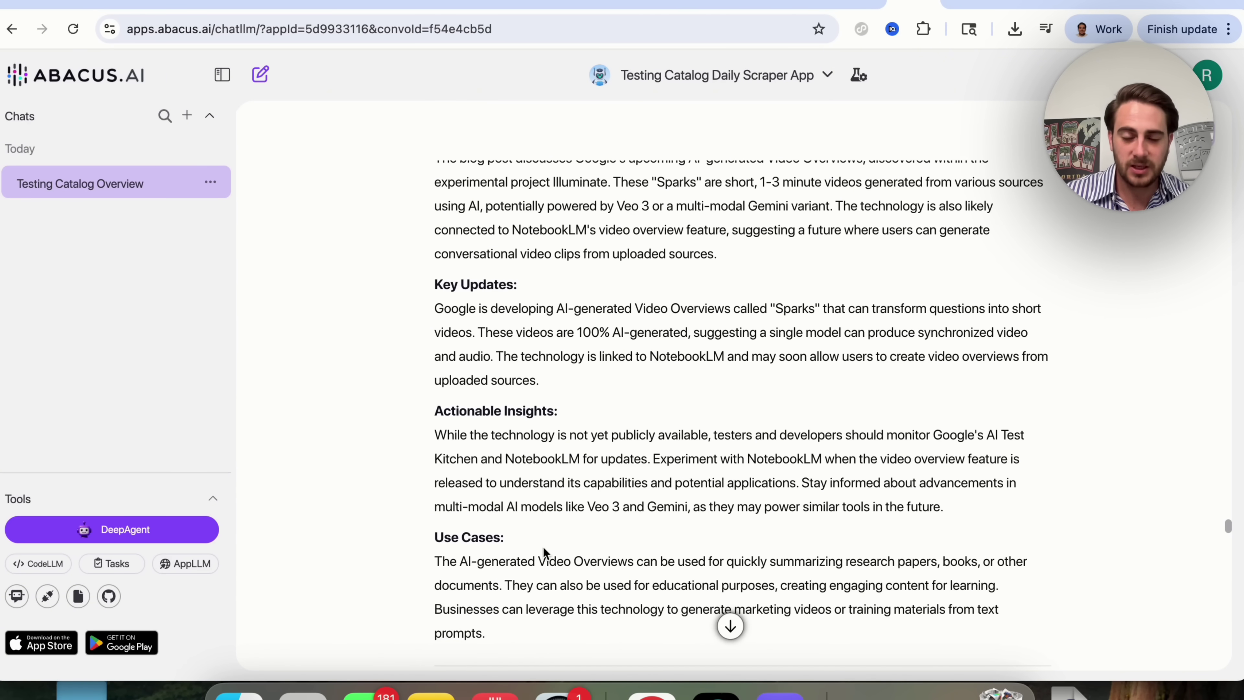
scroll(544, 576, down, 20)
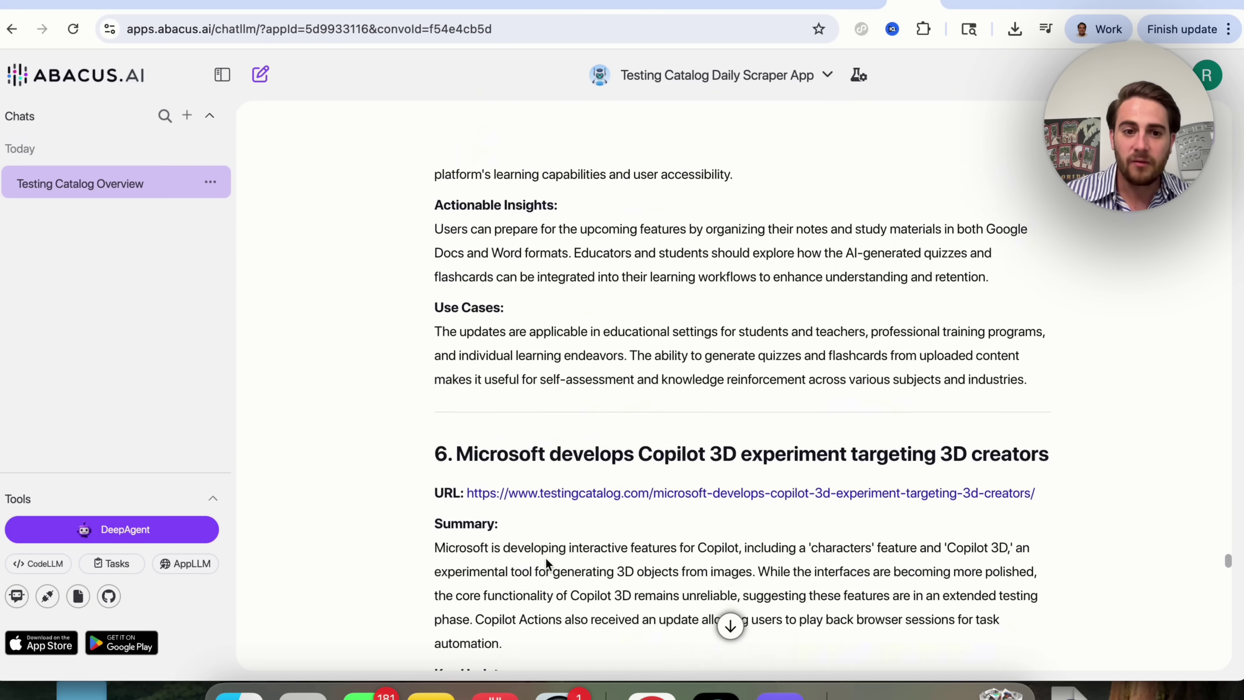
scroll(548, 565, down, 20)
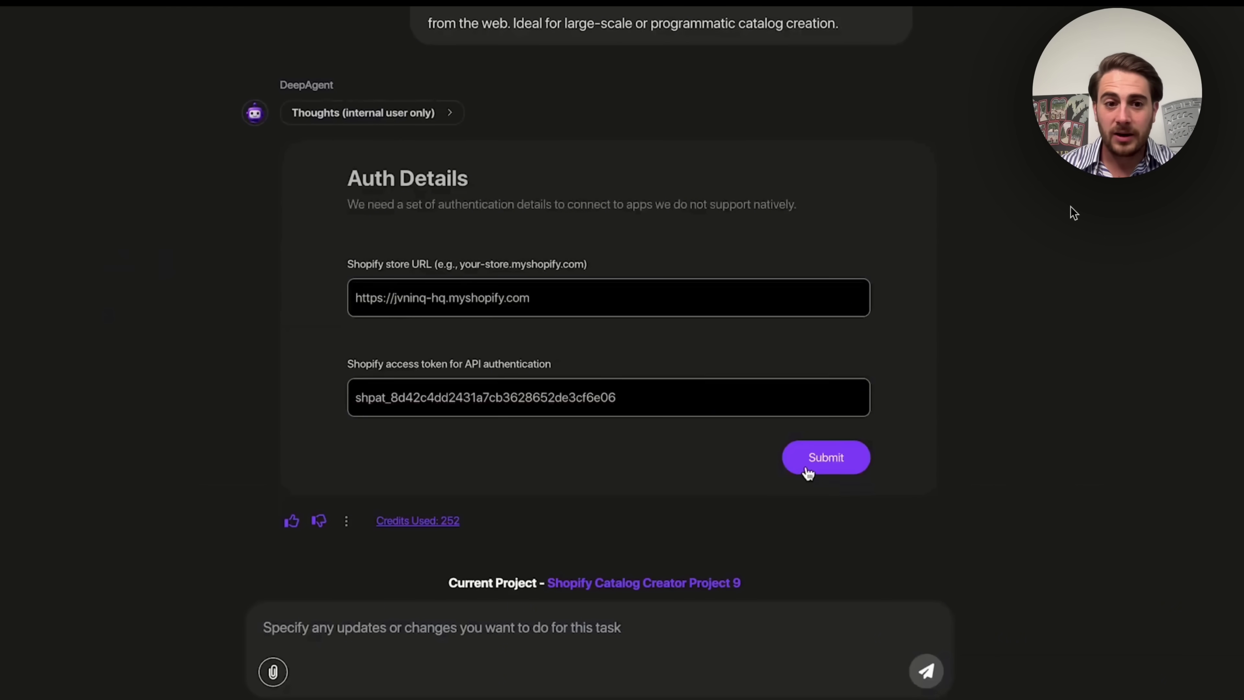
- Submit the Shopify store credentials and pan the canvas down to the Summary Report Generator node
click(813, 465)
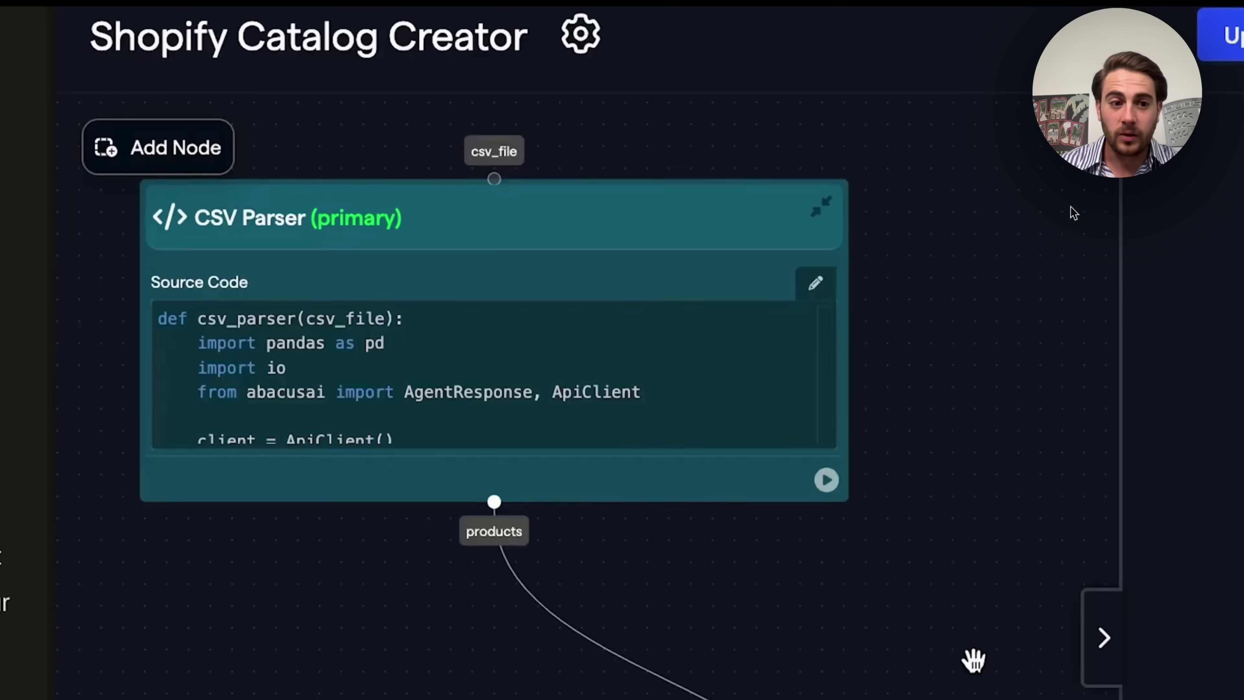
drag(972, 662, 700, 60)
drag(1007, 698, 980, 320)
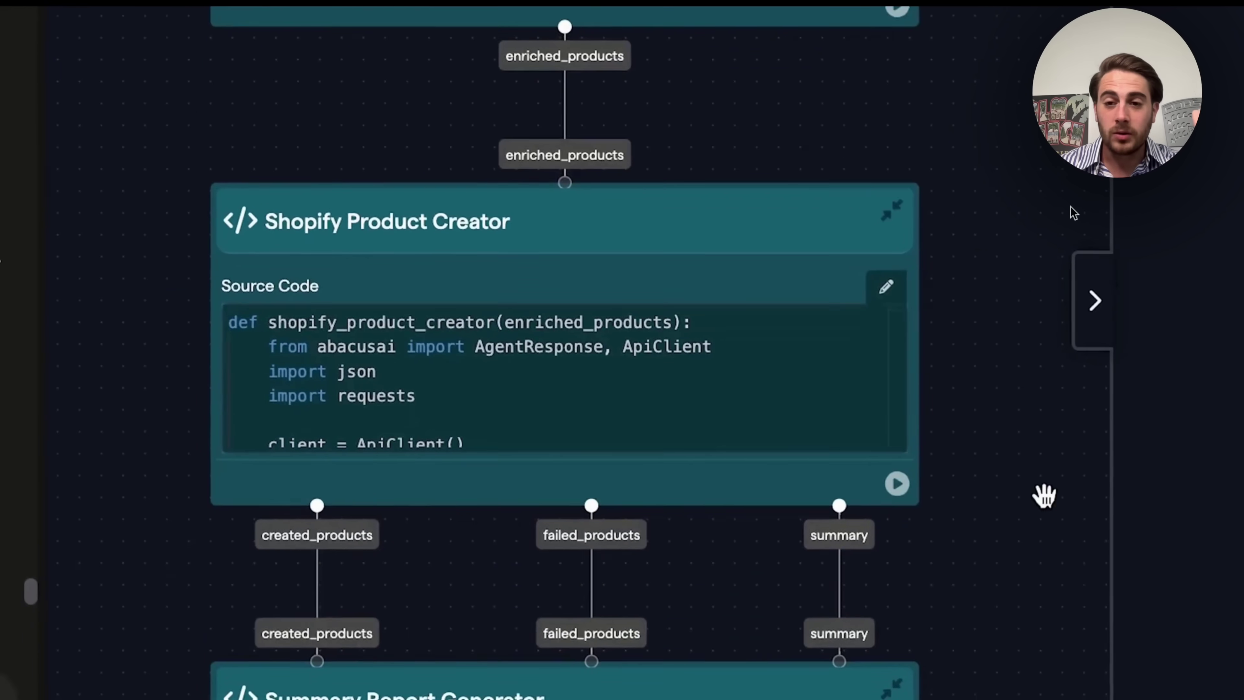
drag(1024, 675, 1005, 412)
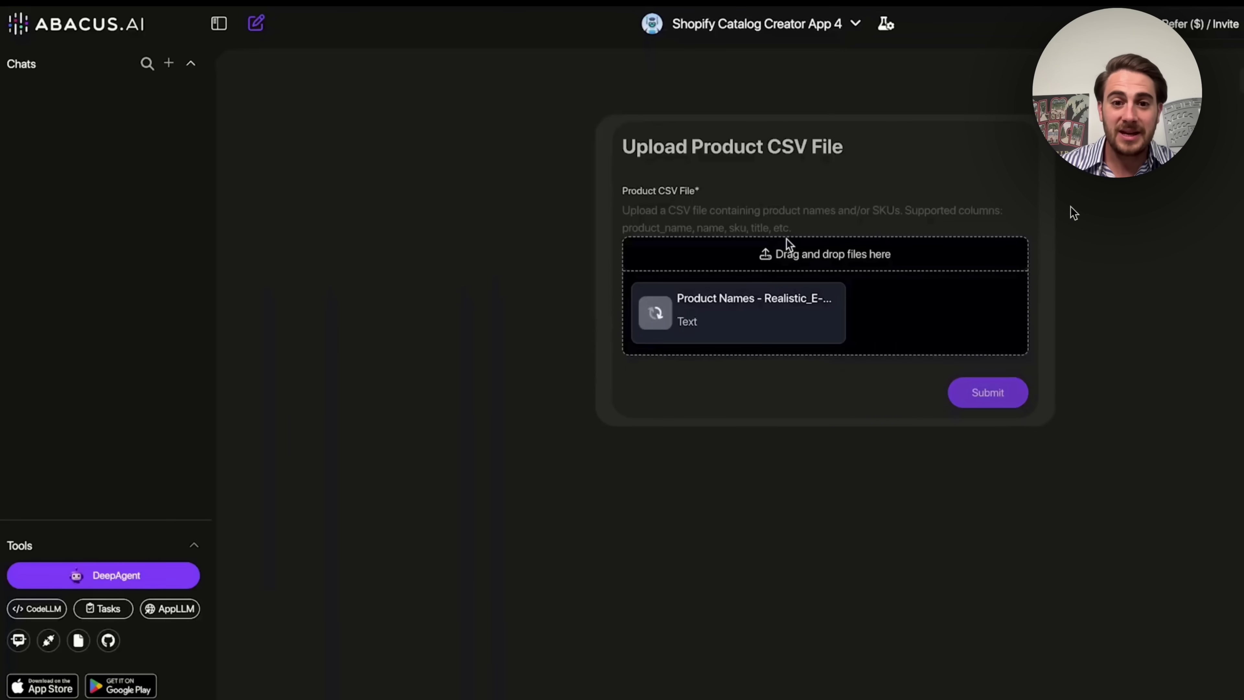
- Run the workflow on the attached product CSV and expand the catalog creation report table
click(990, 387)
scroll(147, 373, down, 6)
scroll(180, 541, down, 20)
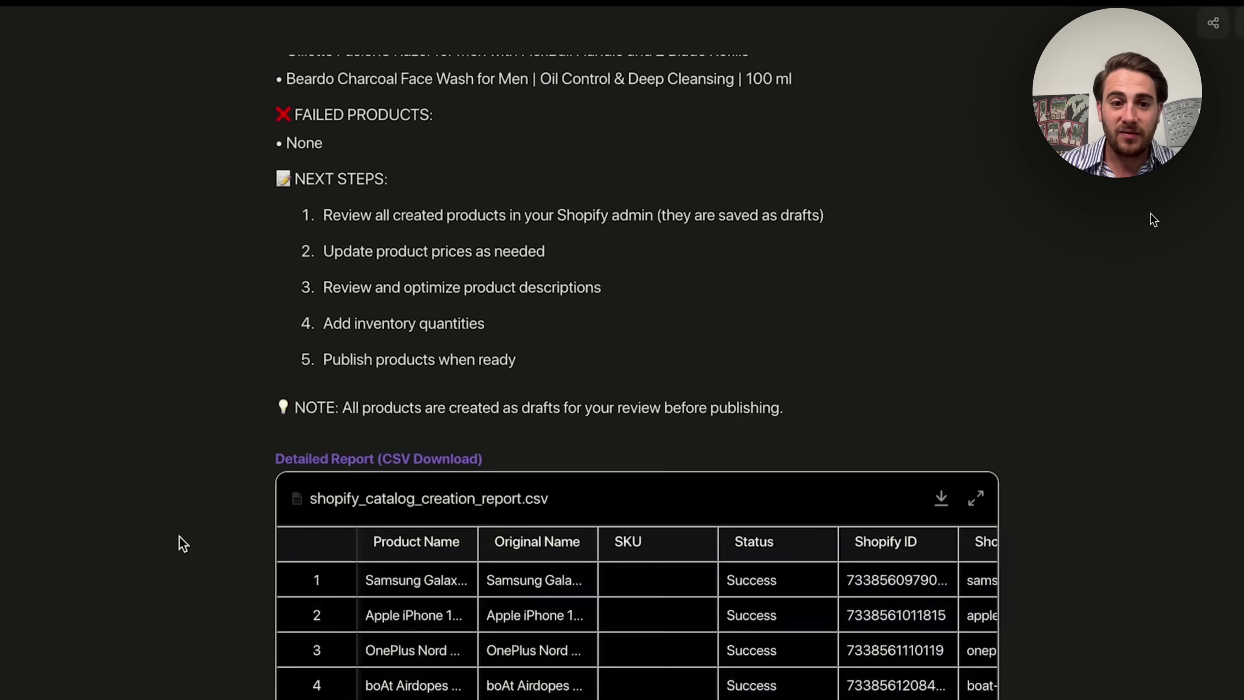
scroll(182, 543, down, 2)
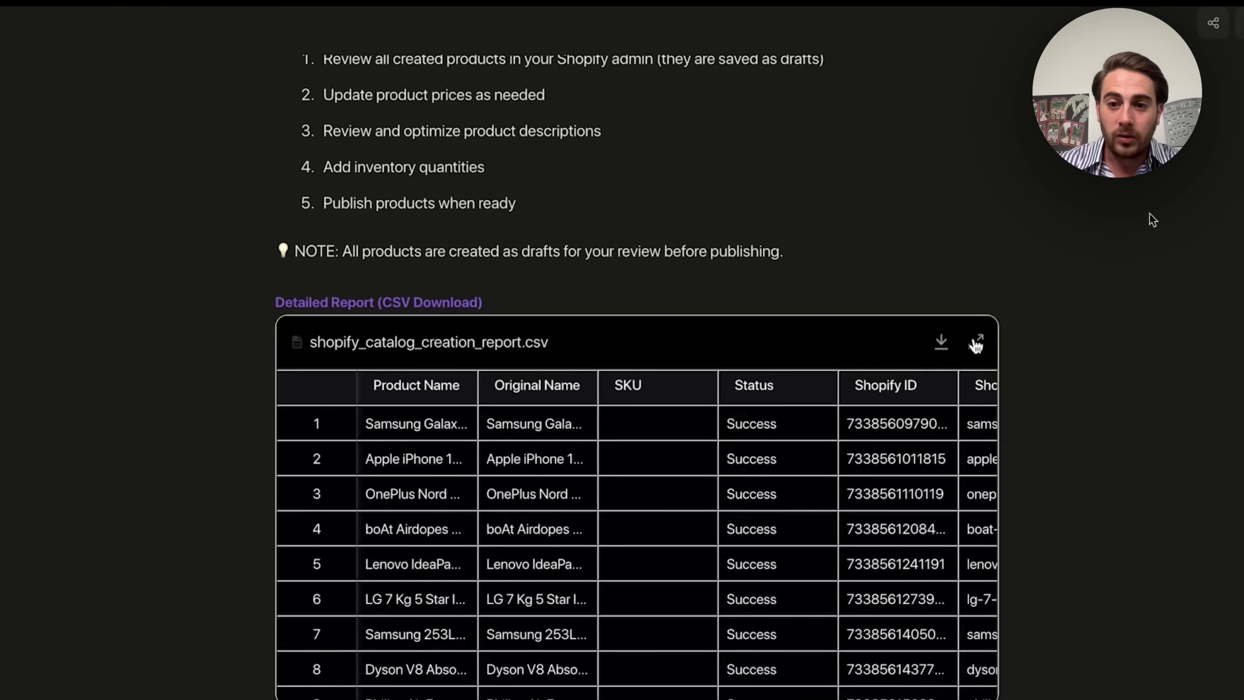
click(975, 342)
scroll(842, 267, down, 5)
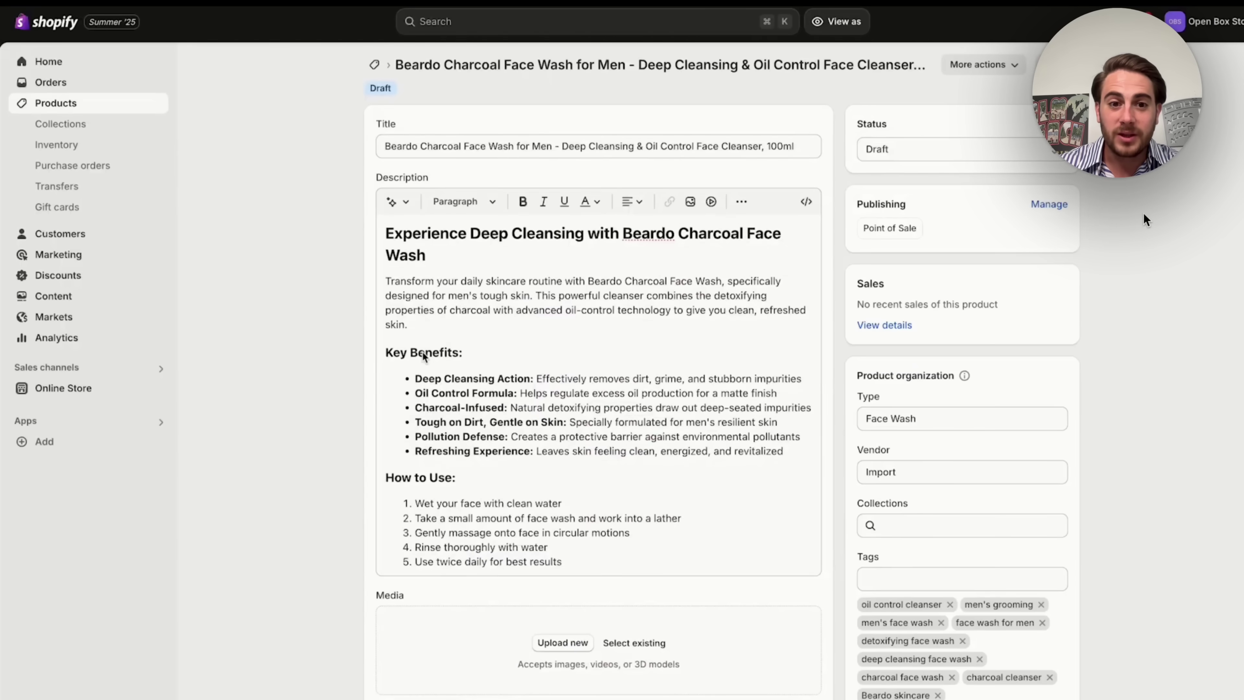
- Adjust the view to review the Beardo Charcoal Face Wash draft's generated description in Shopify
drag(386, 230, 509, 406)
scroll(985, 252, down, 5)
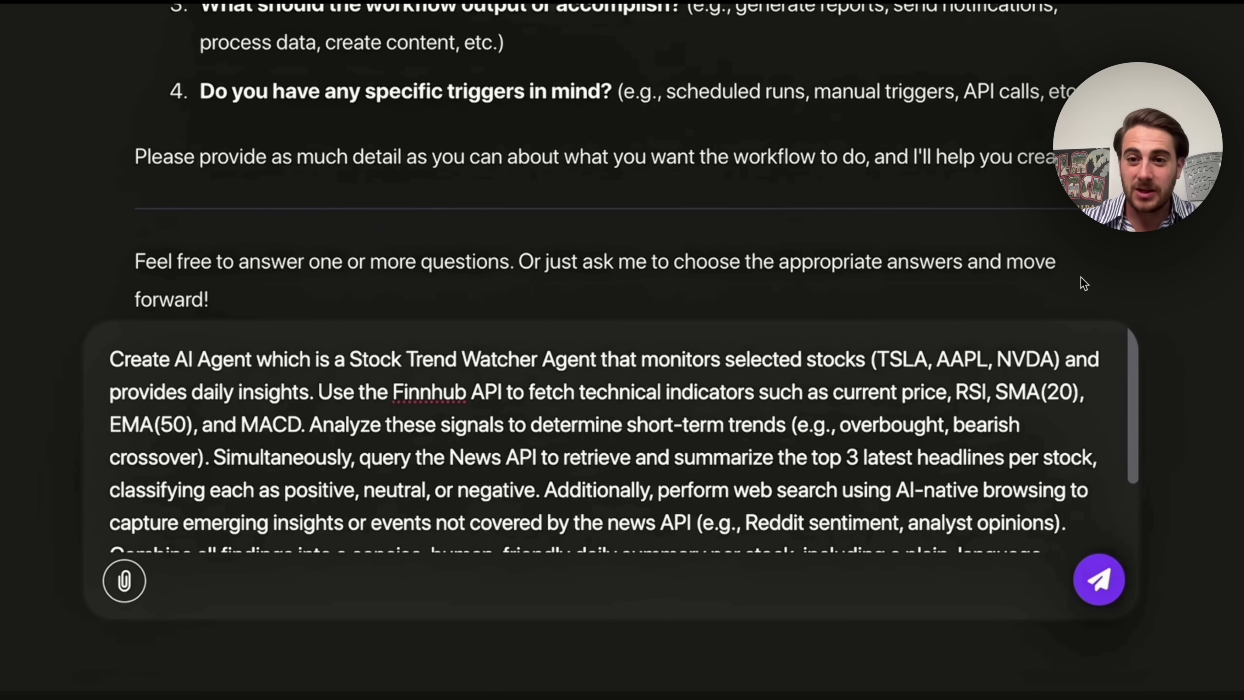
- Send the TSLA, AAPL and NVDA Stock Trend Watcher request and submit the Auth Details form
click(1097, 581)
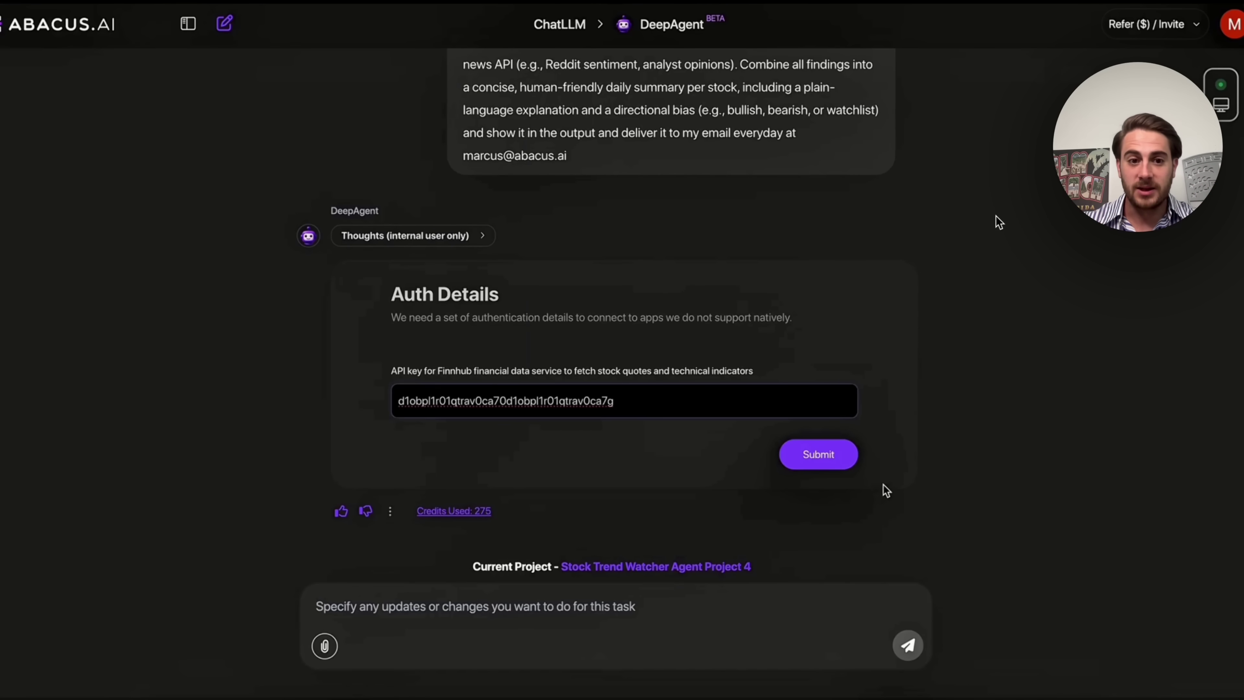
click(838, 464)
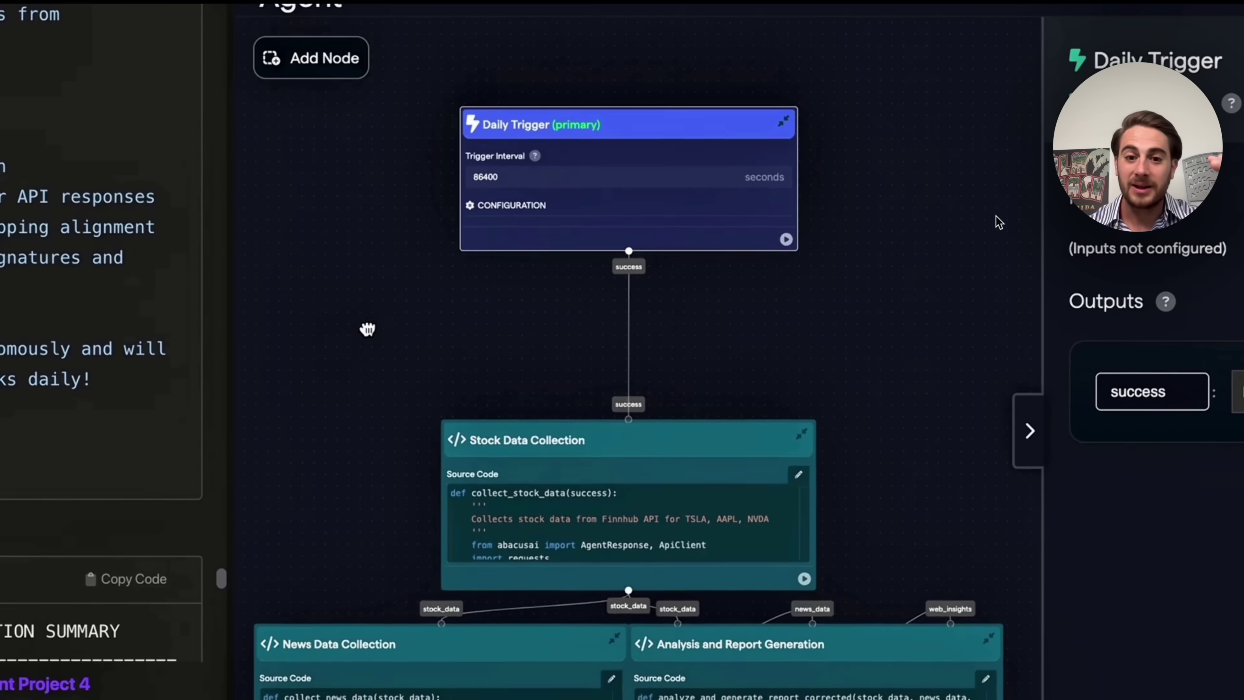
- Pan the stock workflow to reveal the news, analysis and email nodes, and scroll the chat summary
drag(512, 338, 517, 192)
scroll(378, 270, down, 3)
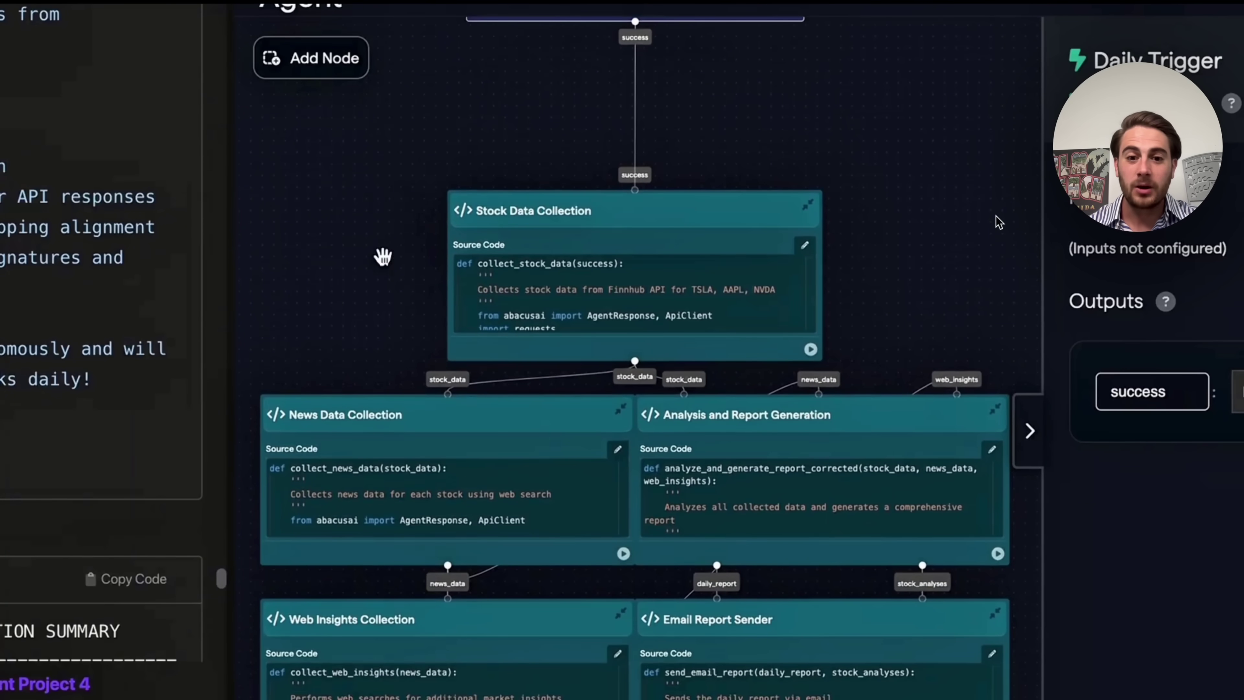
scroll(285, 431, down, 10)
scroll(284, 425, down, 10)
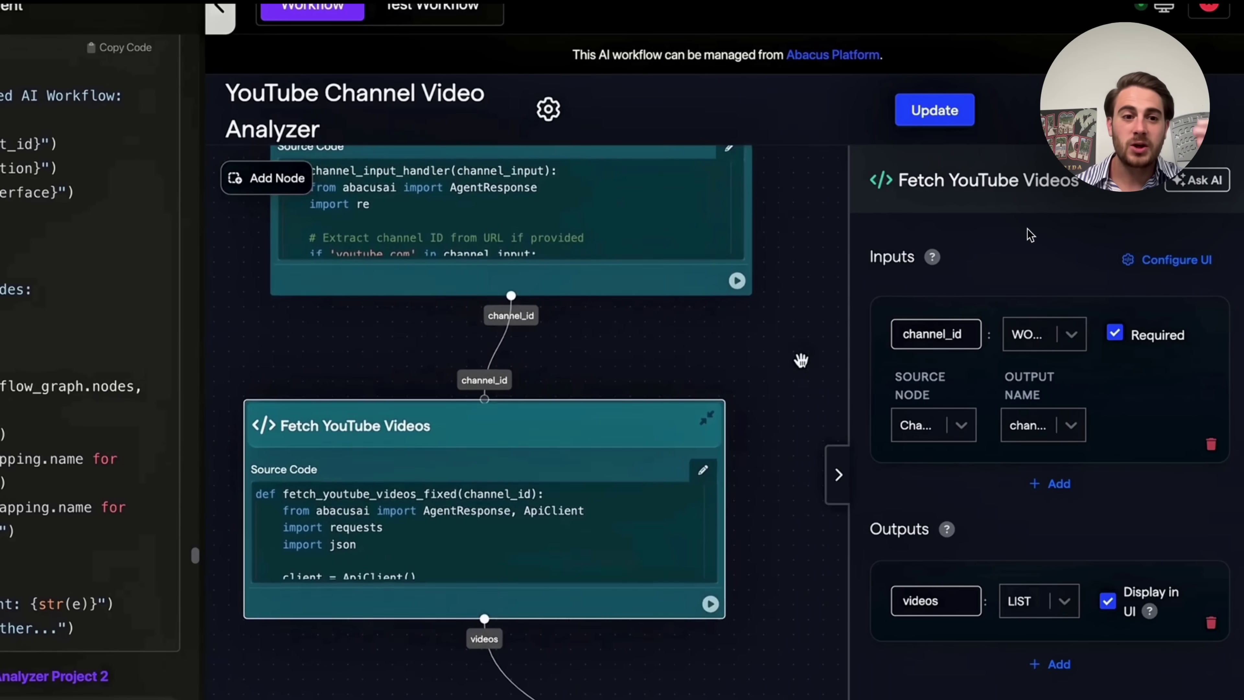
- Scroll down to follow the Video Analyzer app working through 3blue1brown's 210 videos
scroll(802, 388, down, 10)
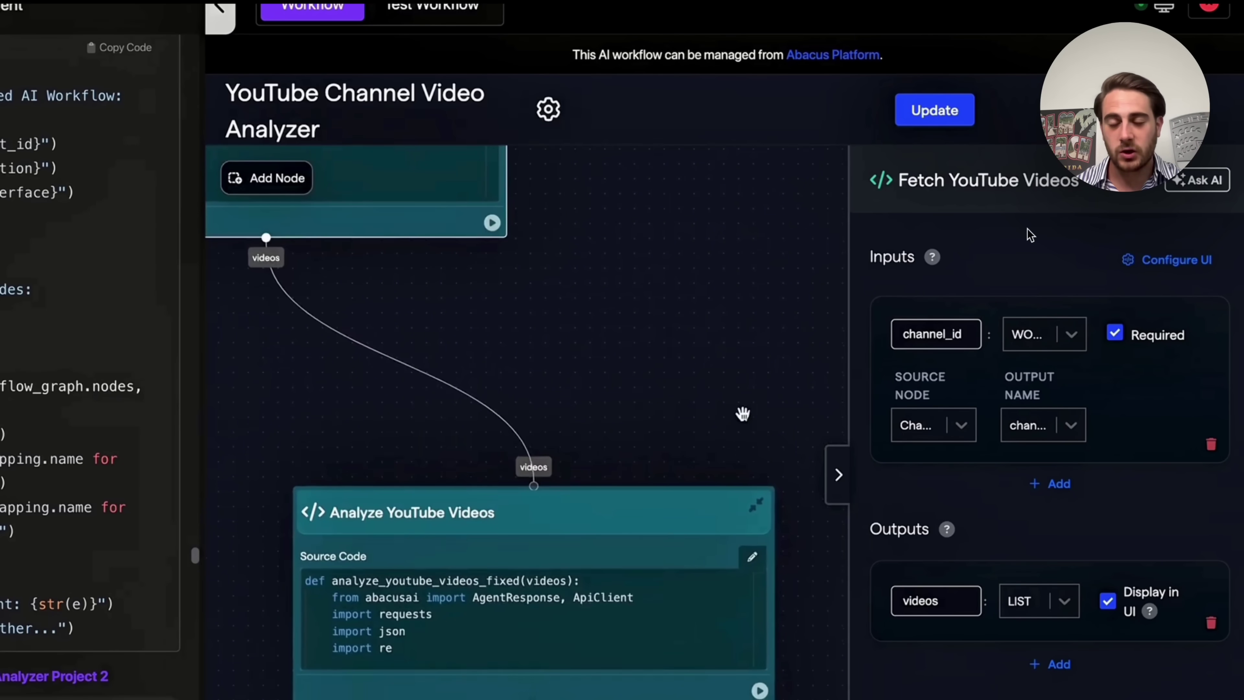
scroll(743, 413, down, 5)
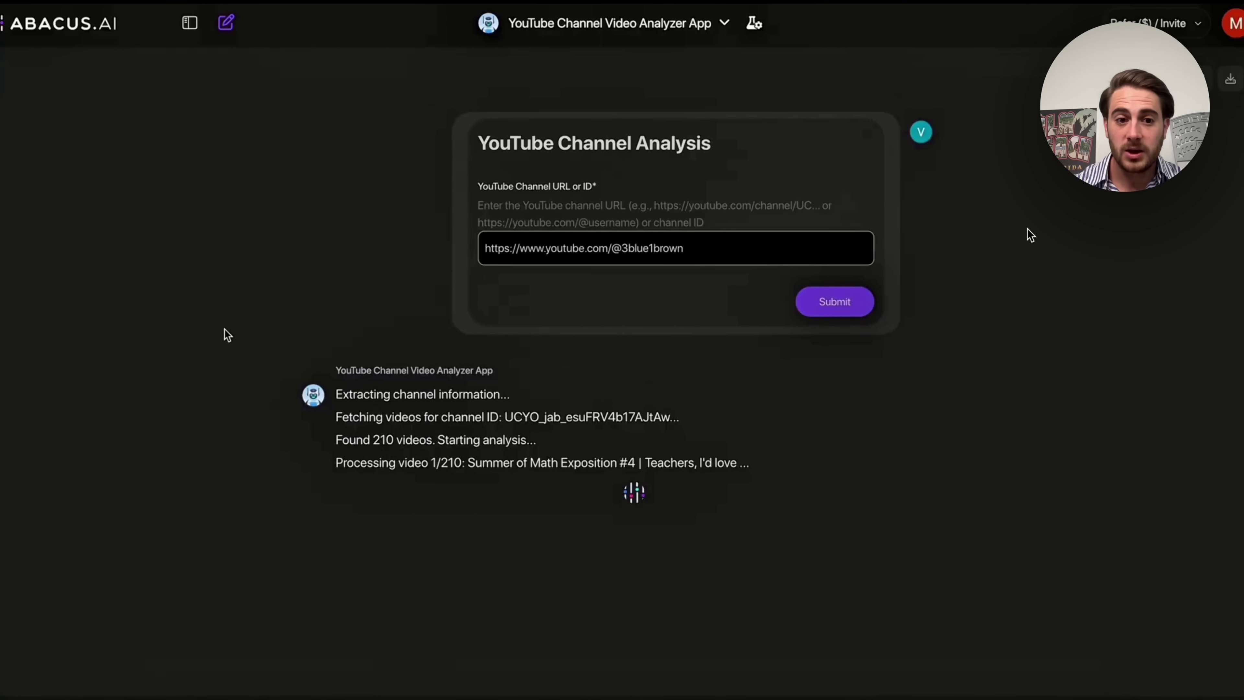
- Expand the 210-video channel analysis CSV and scroll through its rows
scroll(171, 488, down, 6)
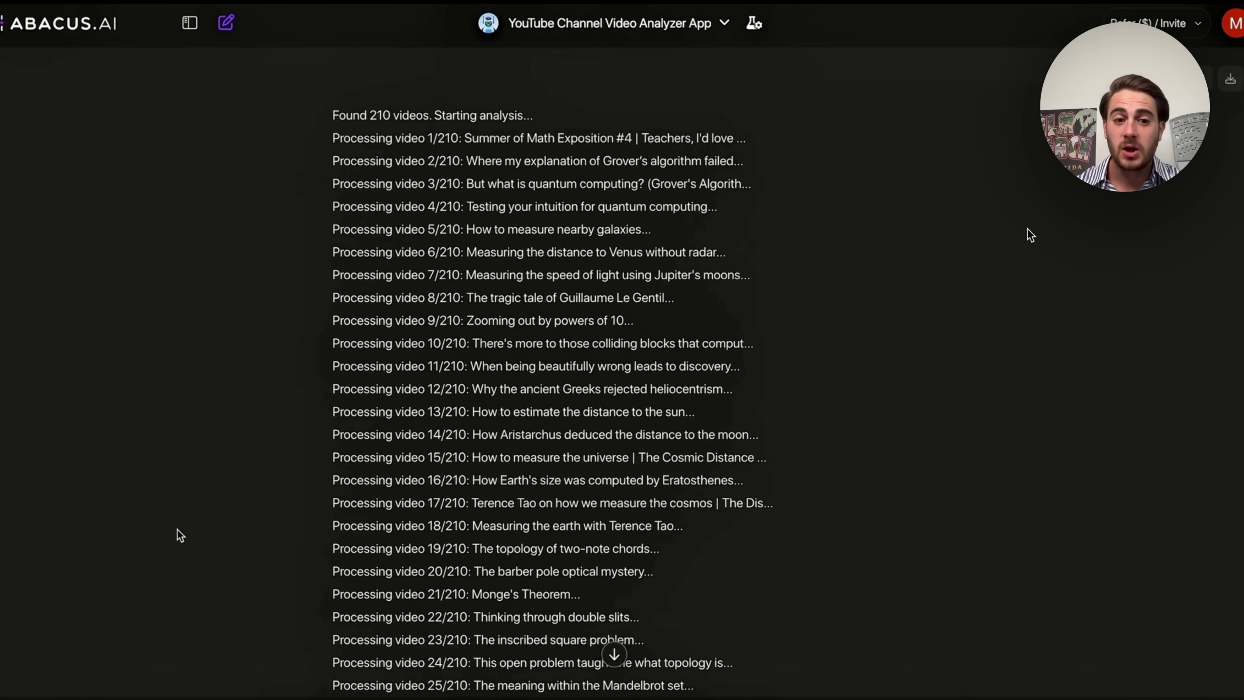
scroll(180, 535, down, 15)
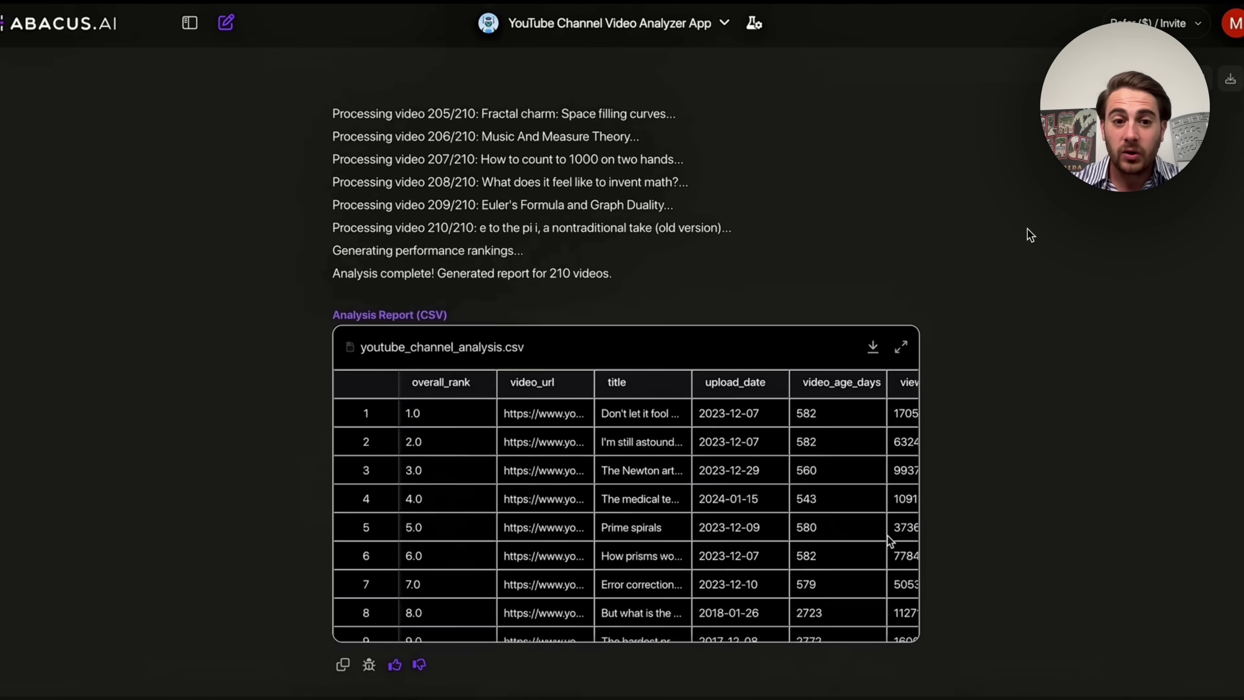
click(904, 338)
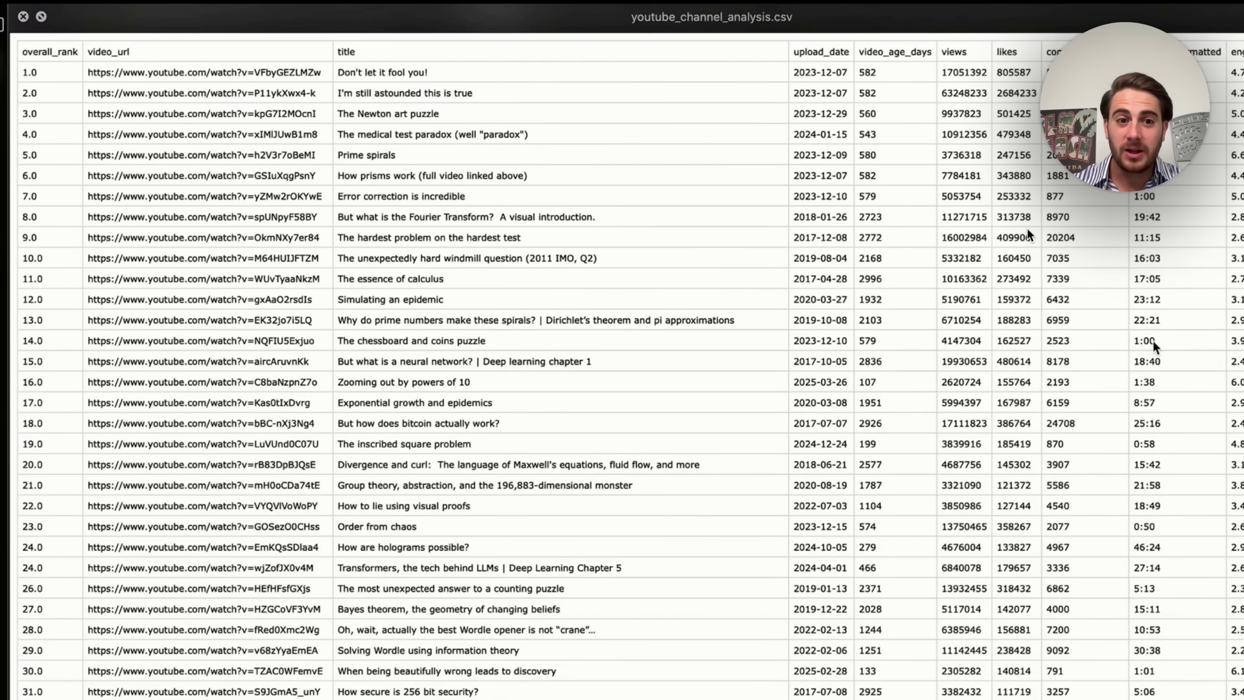
scroll(1154, 347, down, 10)
scroll(1176, 375, down, 20)
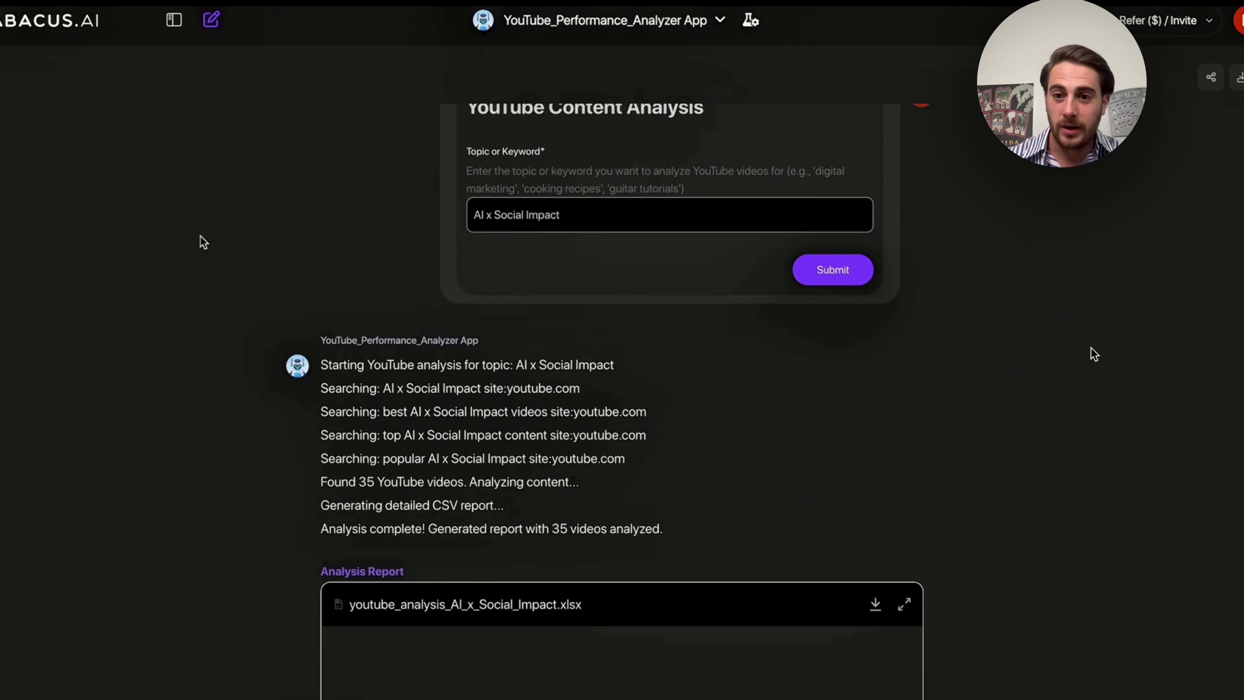
- Expand youtube_analysis_AI_x_Social_Impact.xlsx into a full preview and scroll through it
scroll(1070, 238, down, 2)
scroll(200, 236, down, 3)
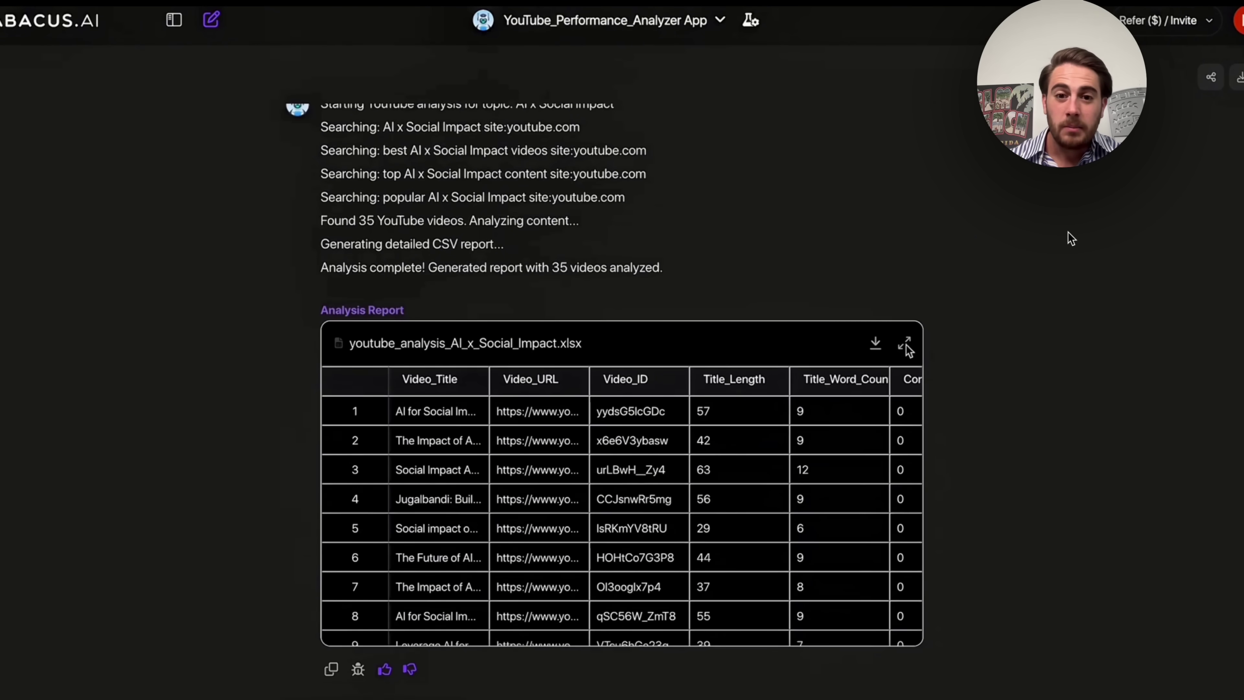
click(906, 349)
scroll(1071, 239, down, 6)
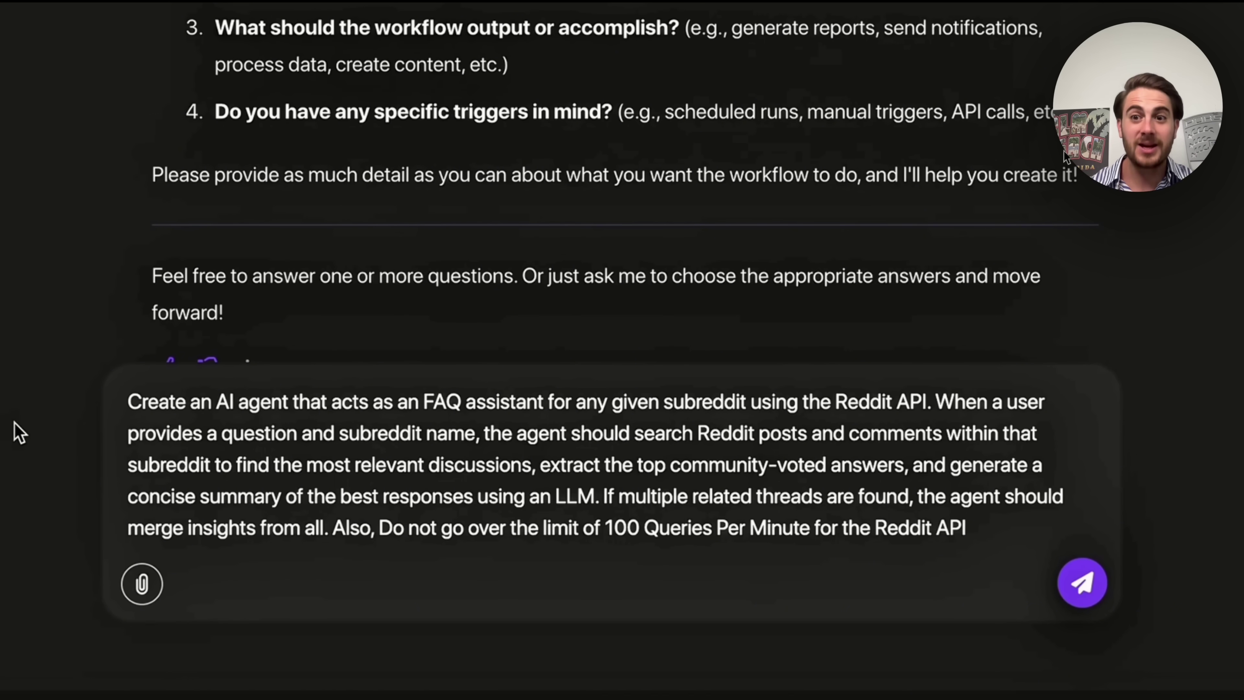
- Send DeepAgent the Reddit FAQ assistant request capped at 100 queries per minute
key(Return)
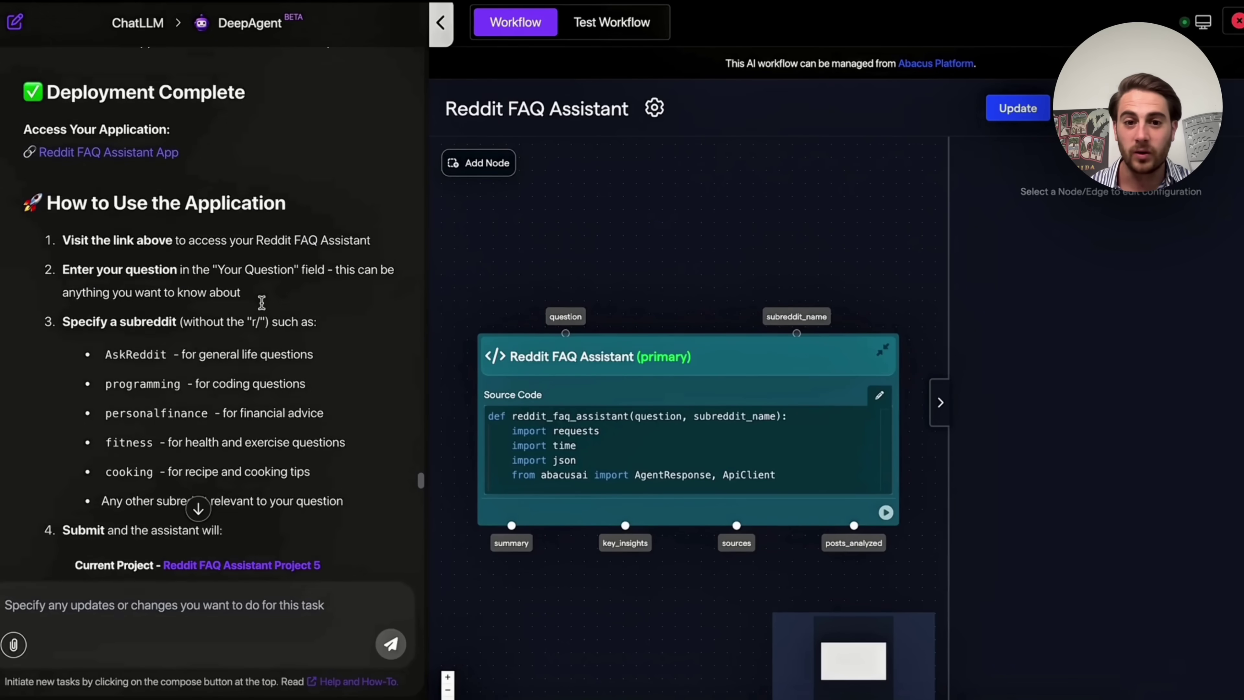
- Scroll past the Summary to the final message with the Reddit FAQ Assistant link
scroll(262, 300, down, 10)
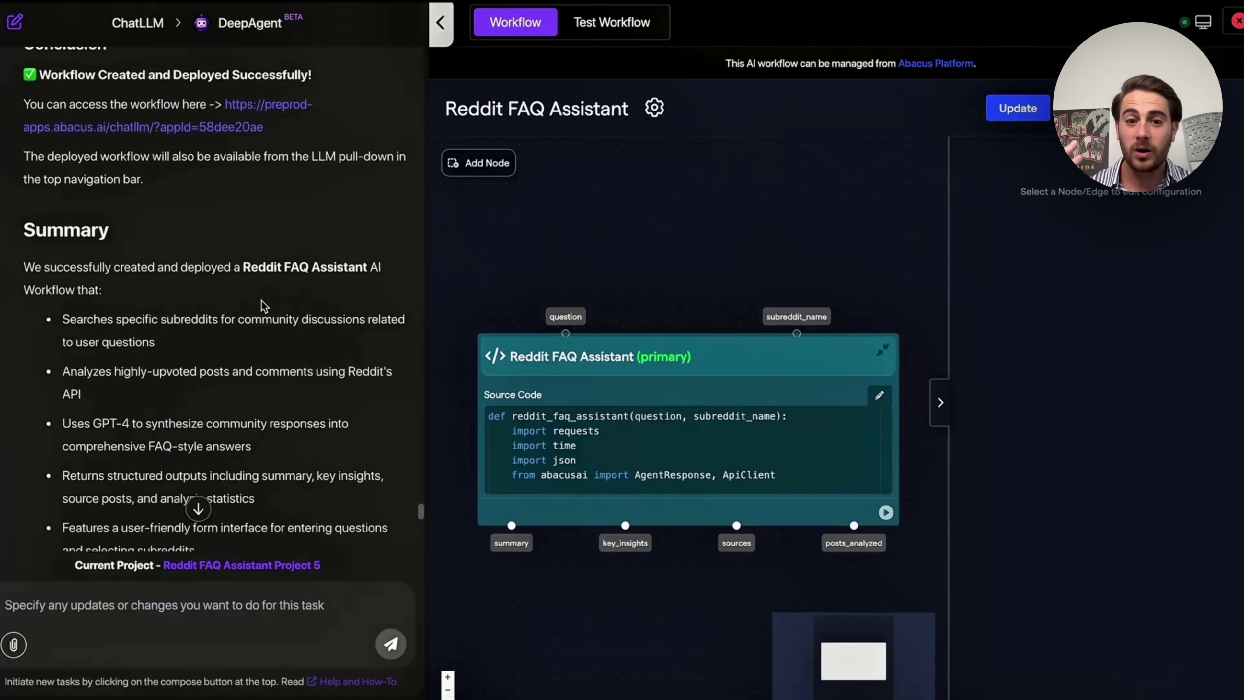
scroll(261, 300, down, 10)
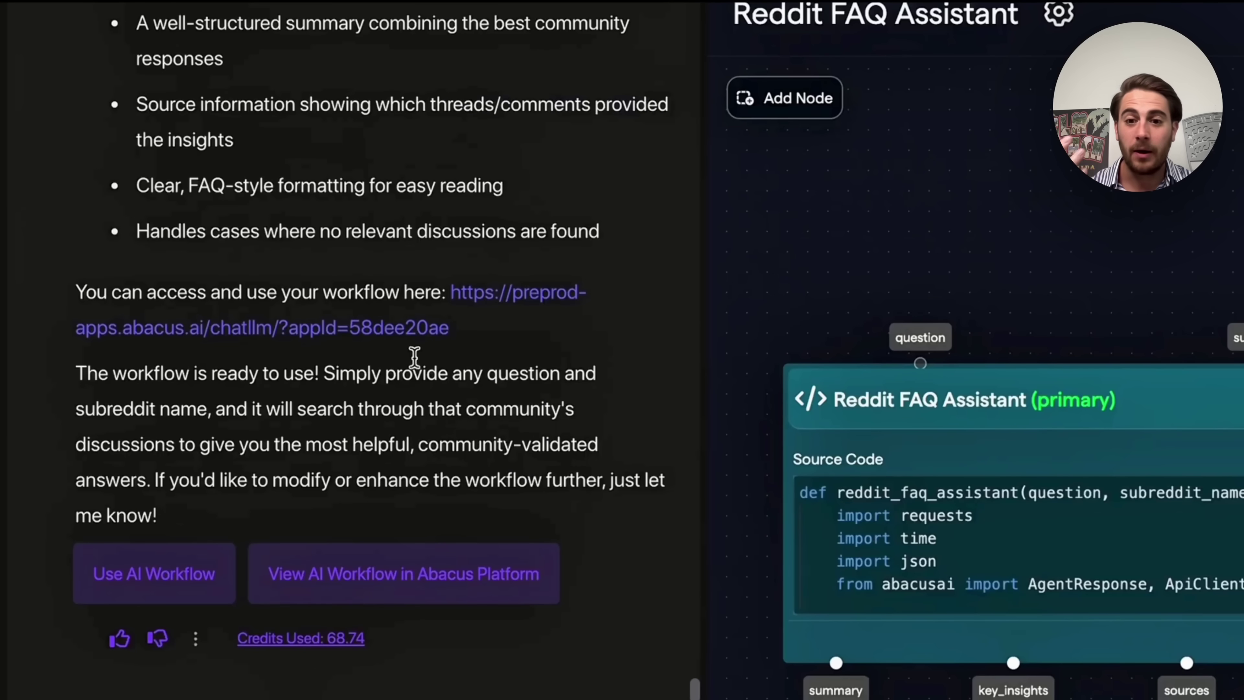
- Open the Reddit FAQ Assistant and read its answer on 'Best startup ideas with AI' from r/startupideas
click(421, 333)
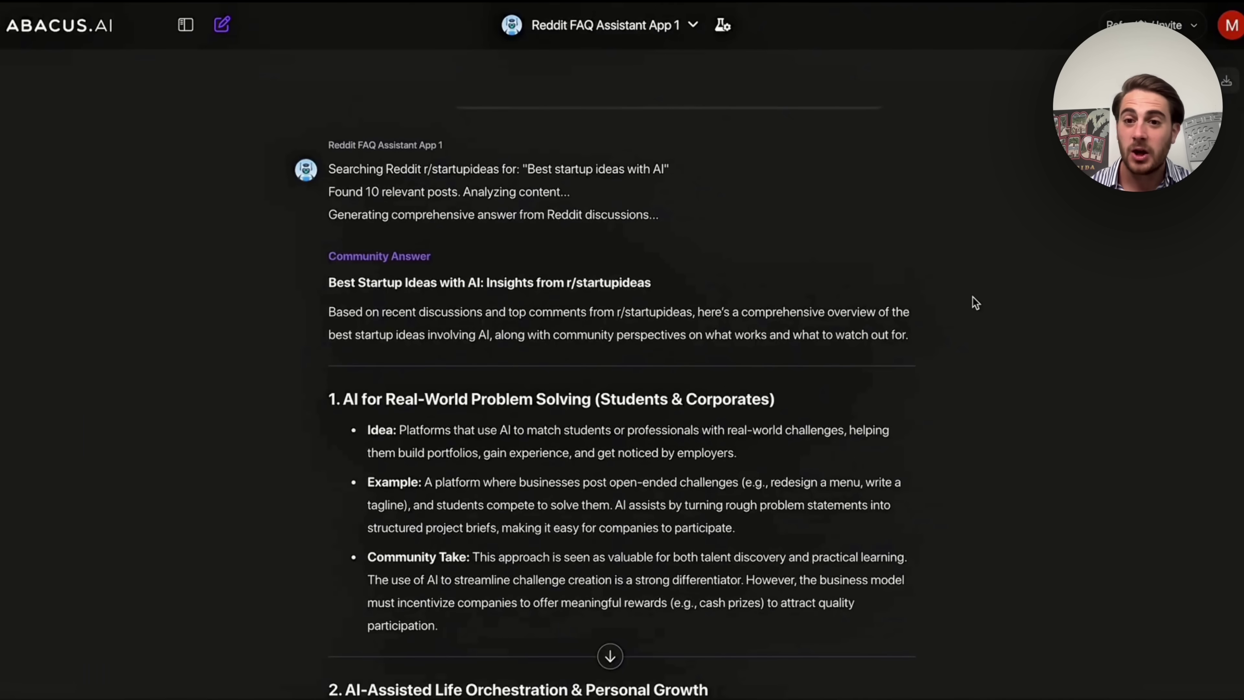
scroll(976, 302, down, 8)
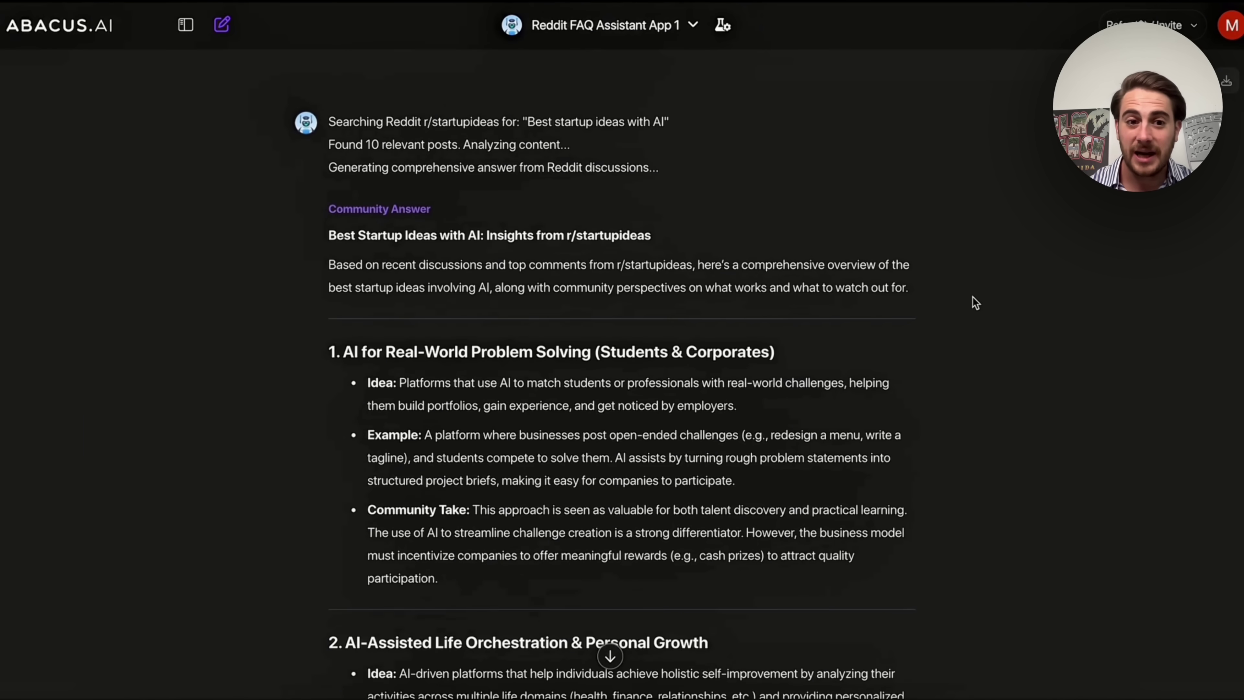
scroll(976, 302, down, 15)
scroll(976, 302, down, 12)
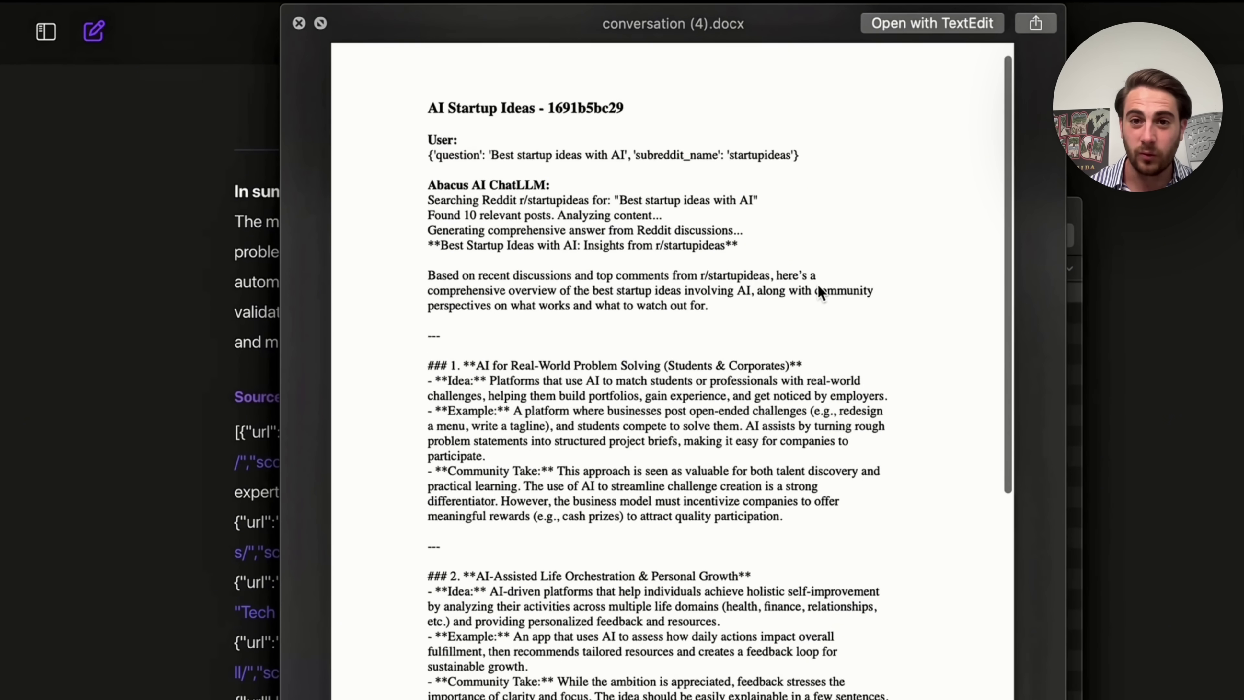
- Scroll through conversation (4).docx showing the five AI startup ideas and Key Takeaways
scroll(819, 289, down, 10)
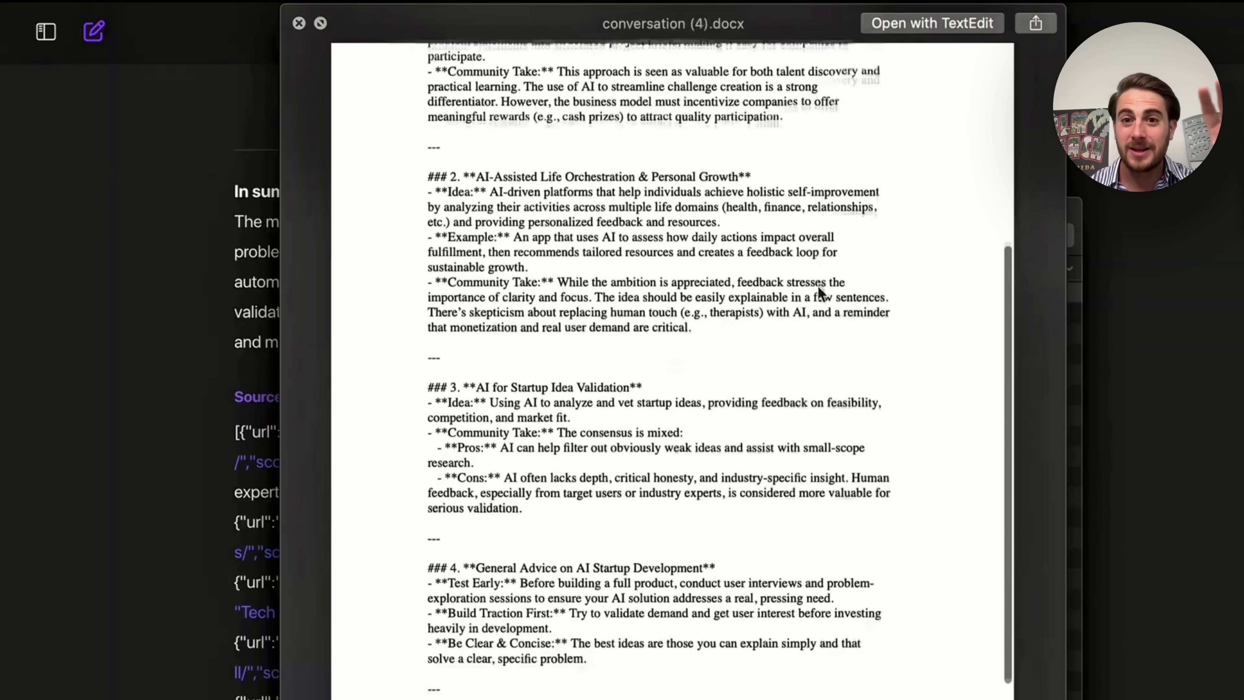
scroll(819, 289, down, 10)
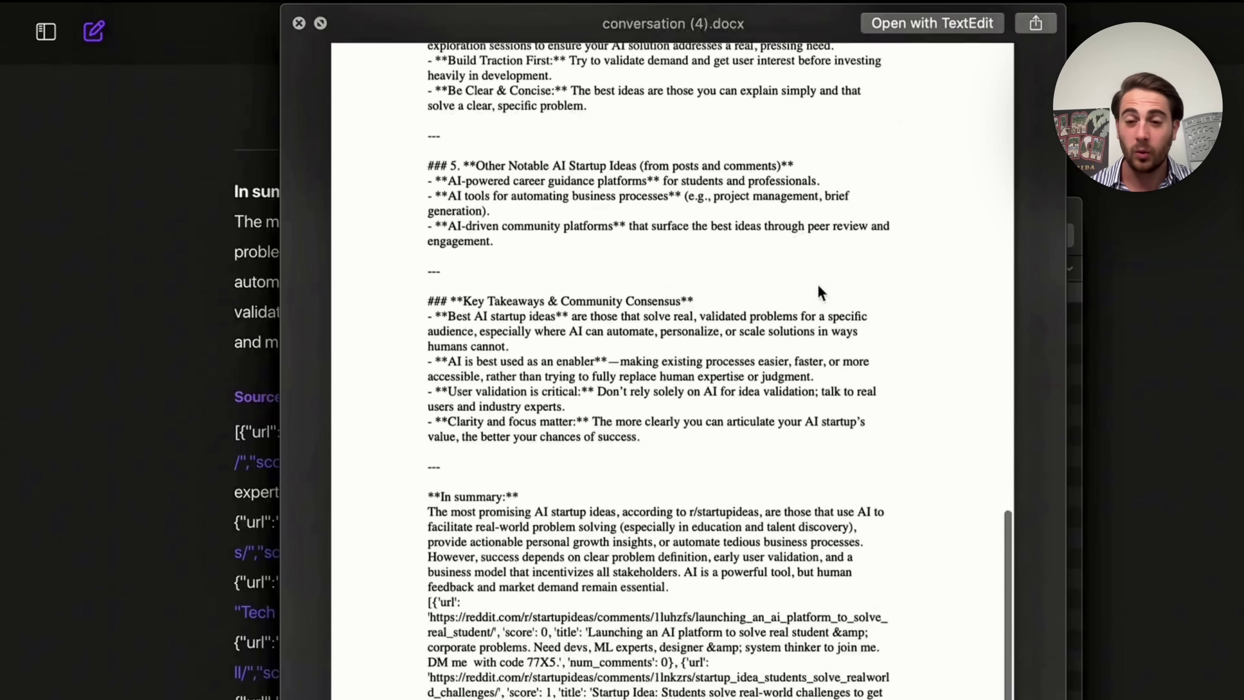
scroll(820, 290, up, 5)
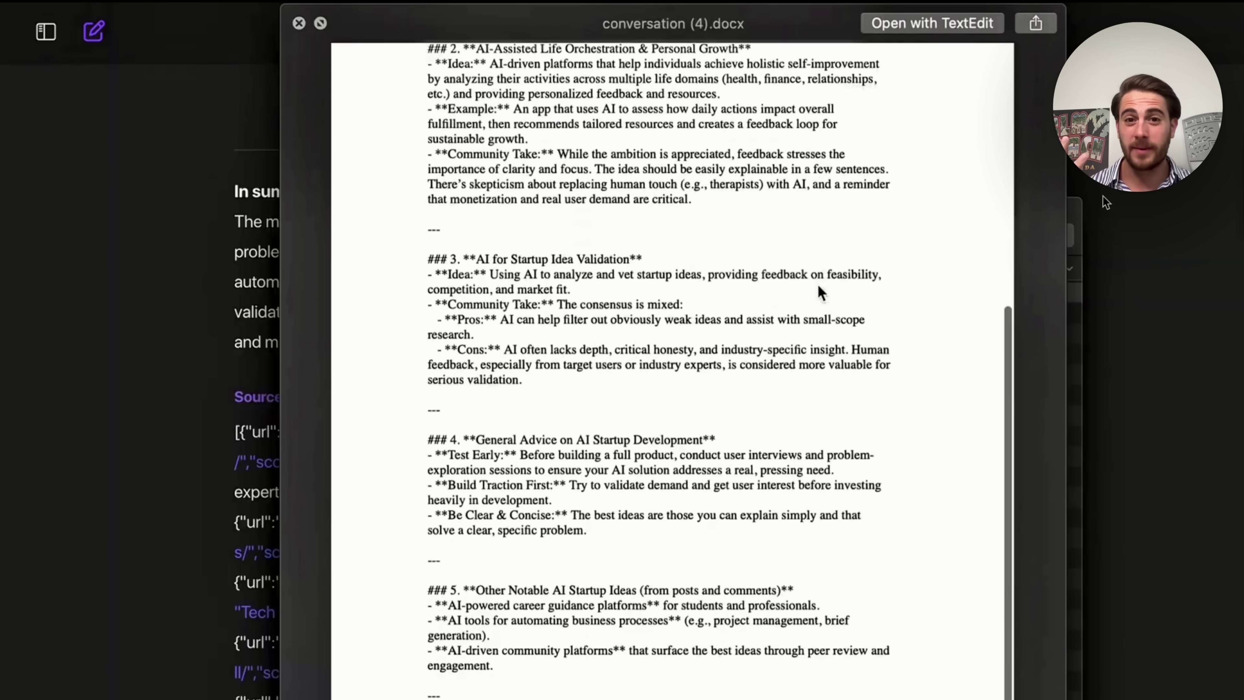